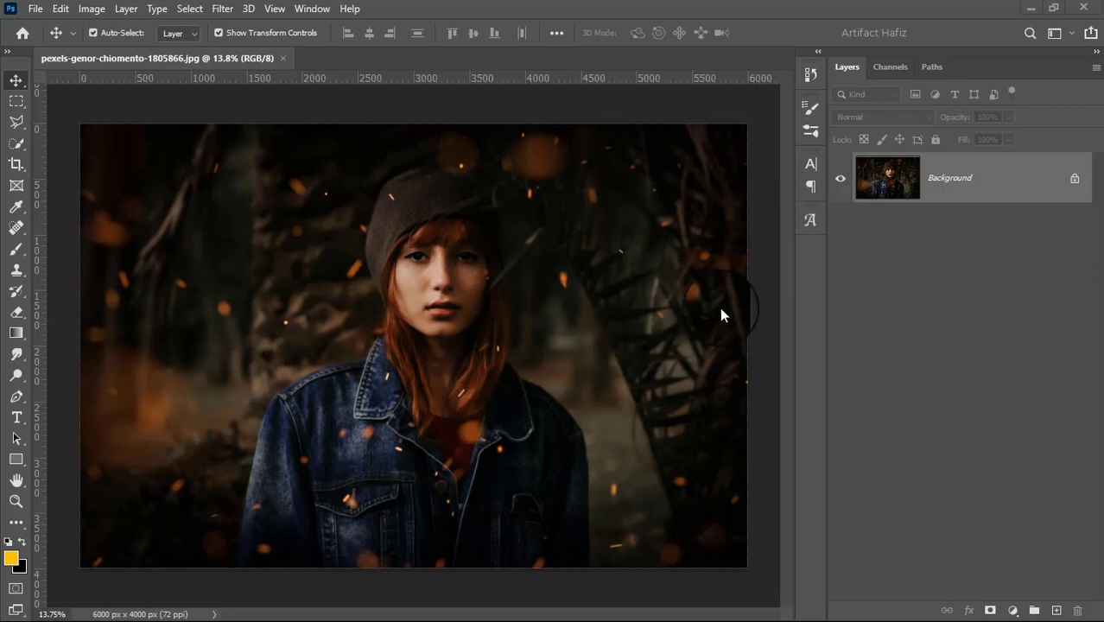
# Step: Duplicate the Background layer to create a Background copy layer above it
pyautogui.click(961, 166)
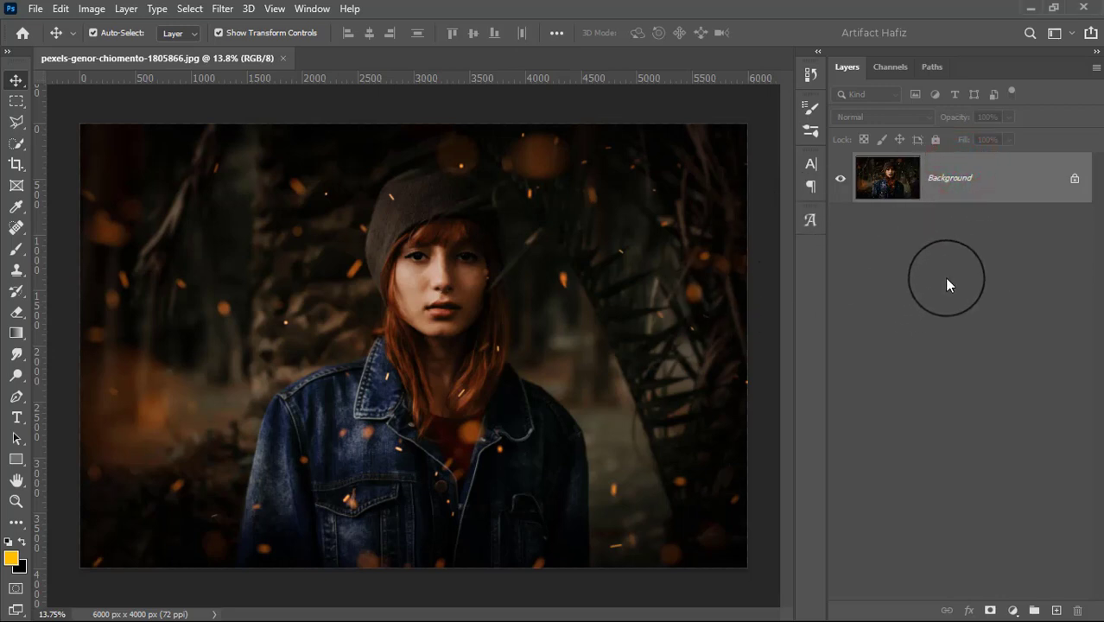
pyautogui.moveTo(954, 177); pyautogui.dragTo(1016, 461)
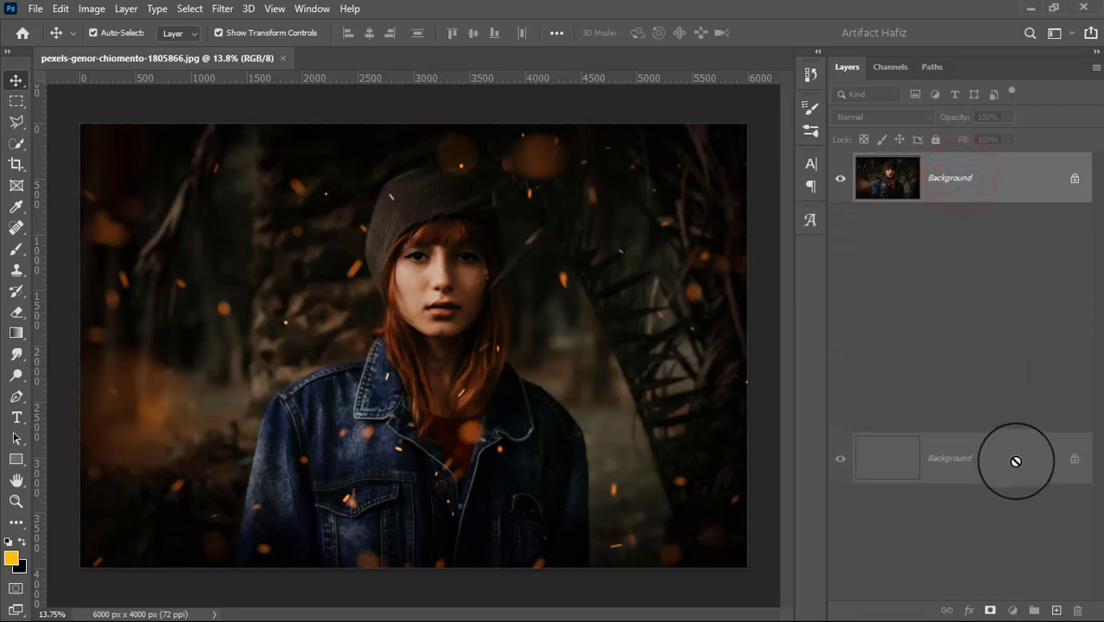
pyautogui.moveTo(1015, 461); pyautogui.dragTo(1057, 611)
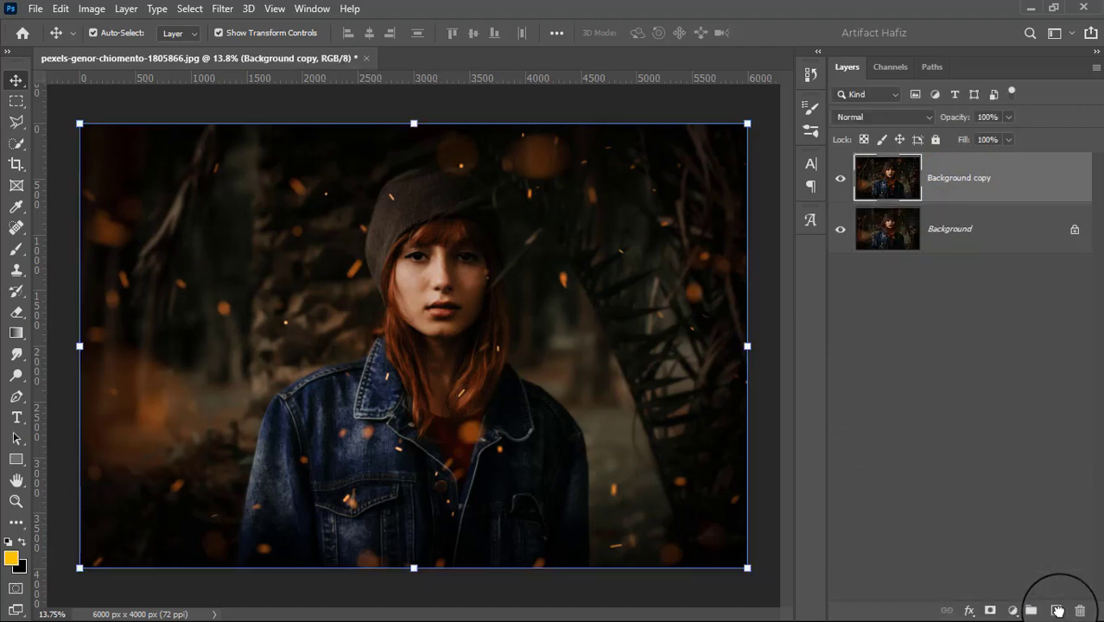
pyautogui.click(1013, 612)
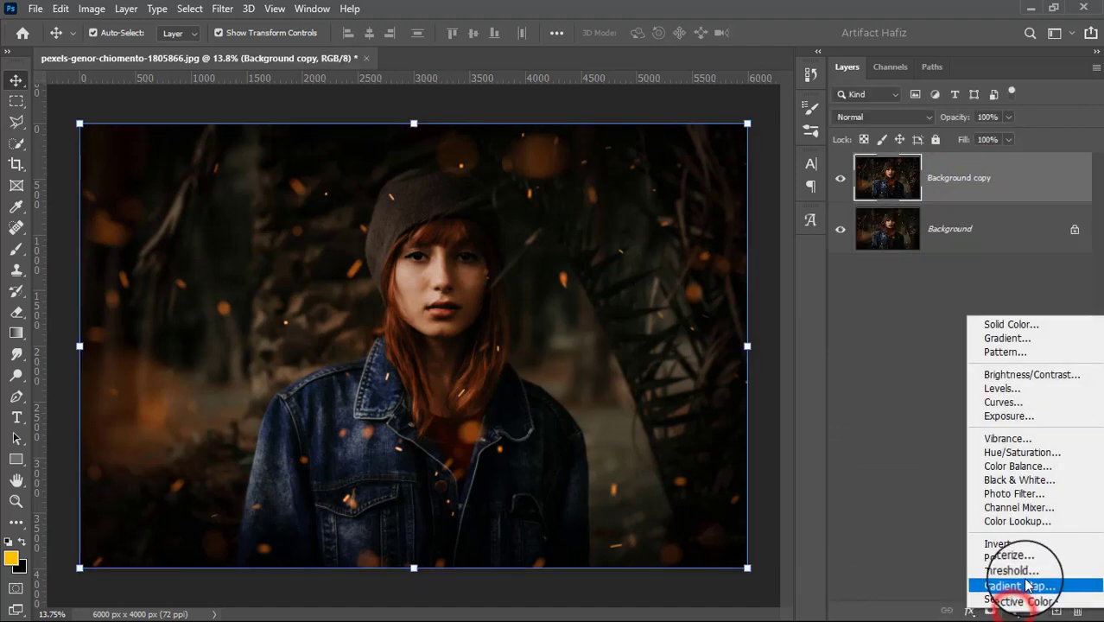
# Step: Add a Color Lookup layer using the Fuji F125 Kodak 2395 LUT at 7% opacity
pyautogui.click(1016, 524)
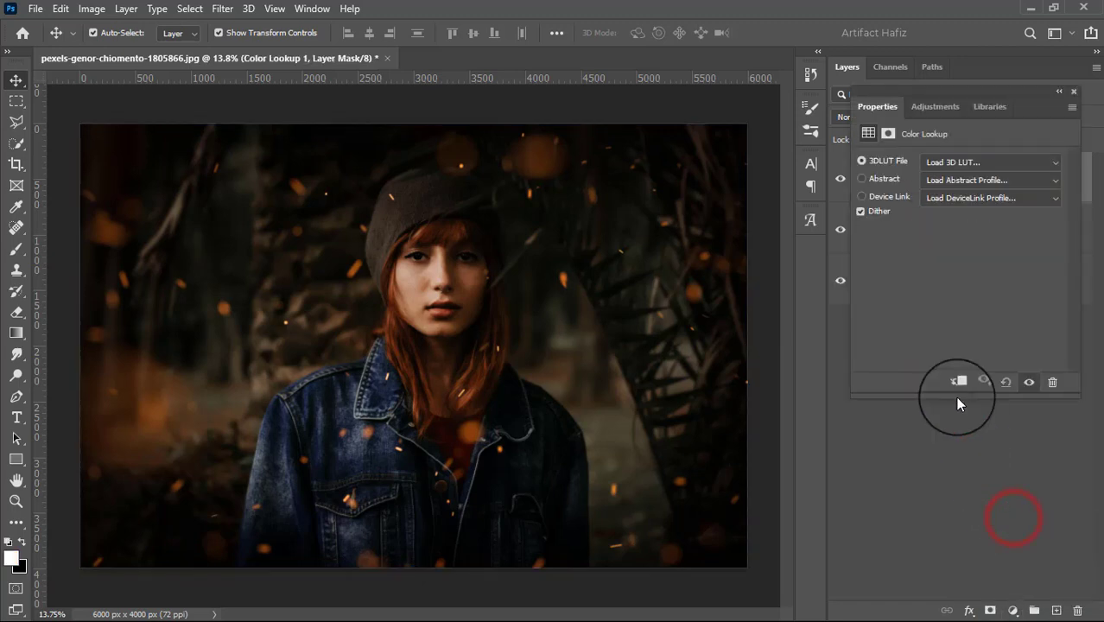
pyautogui.click(933, 162)
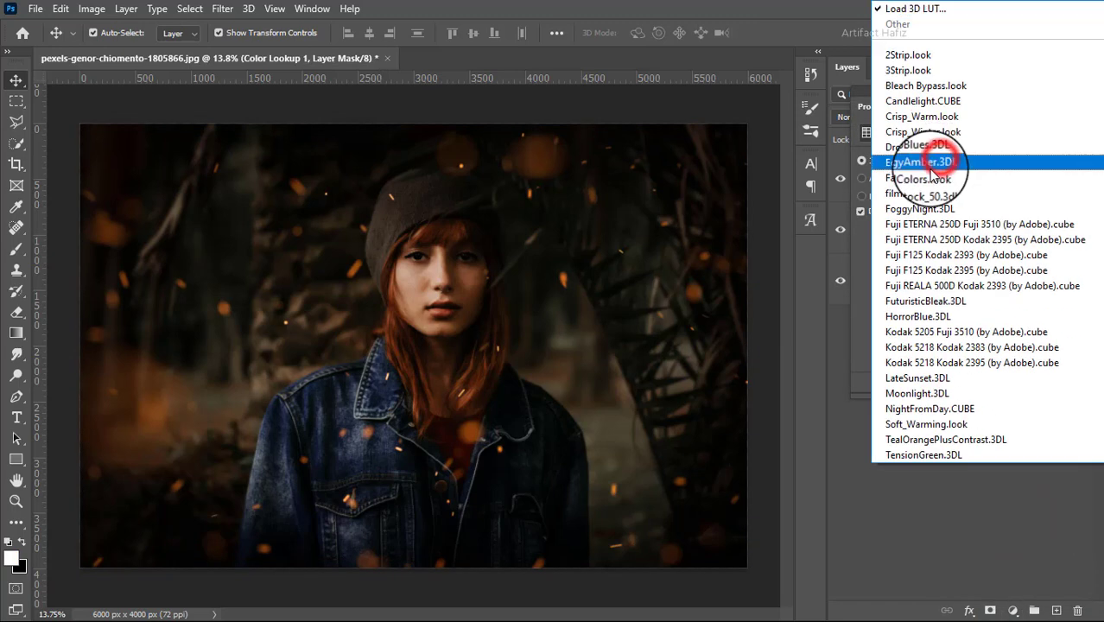
pyautogui.click(915, 270)
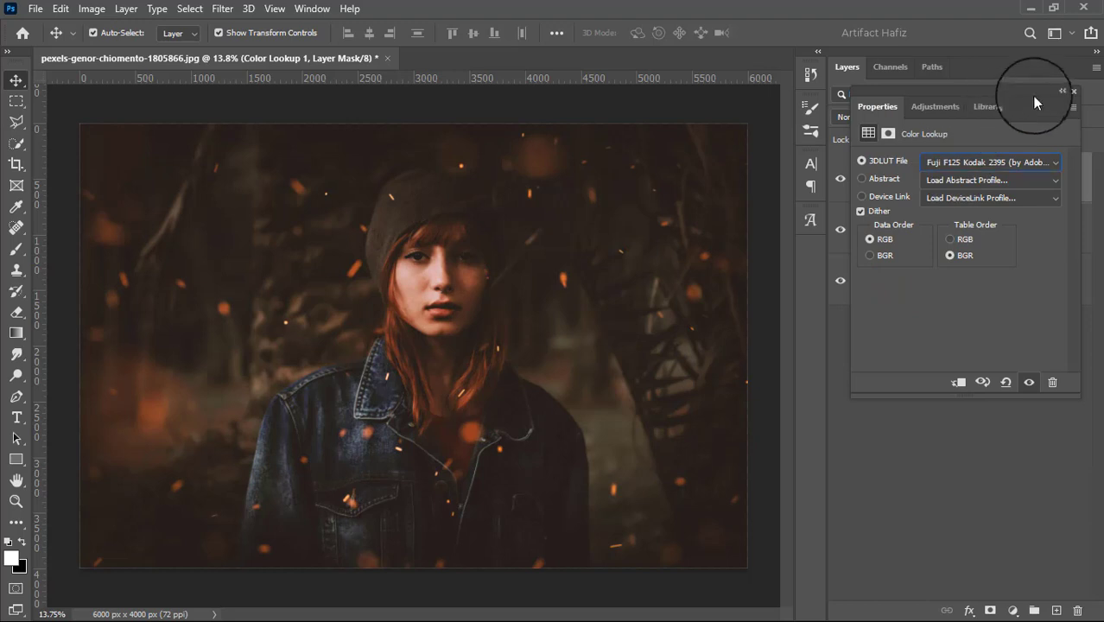
pyautogui.click(1076, 94)
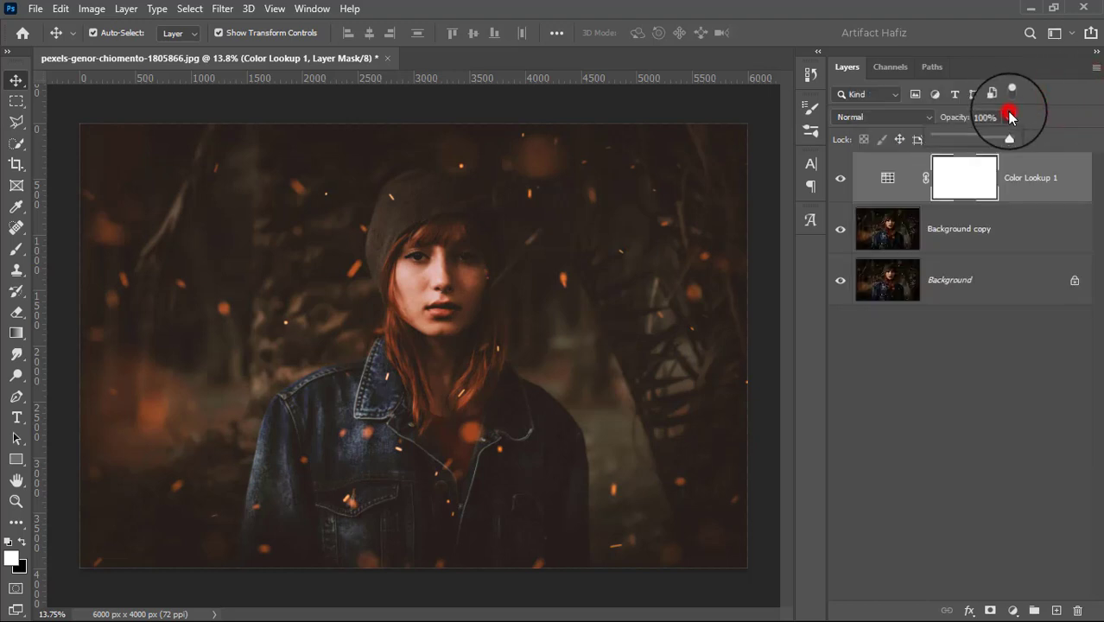
pyautogui.click(940, 137)
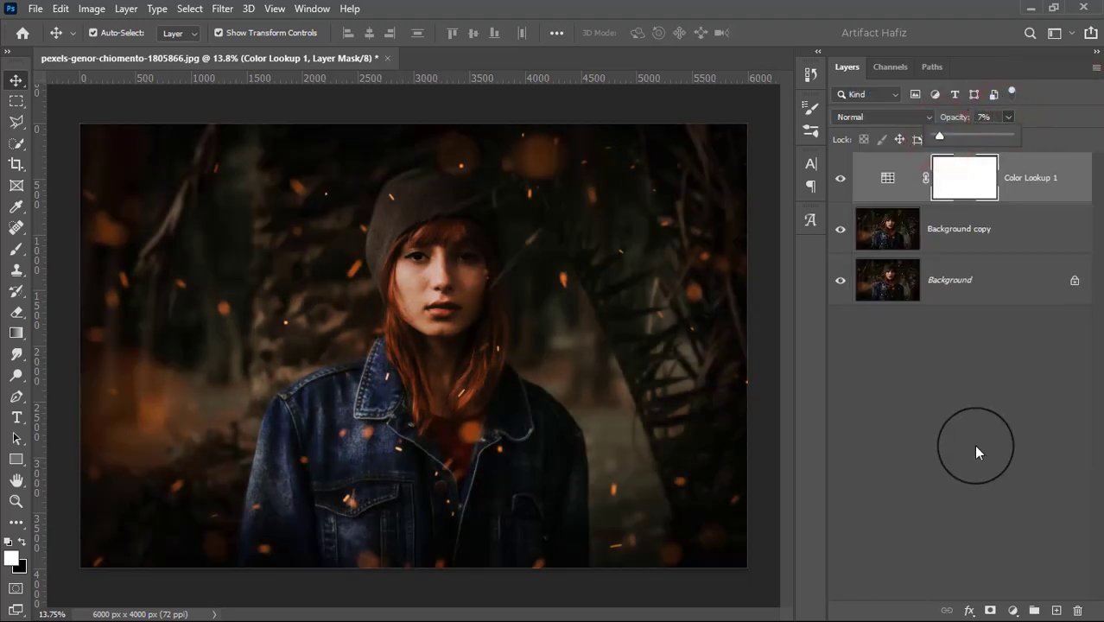
# Step: Add a Curves layer with a low control point and a slightly raised upper RGB point
pyautogui.click(1015, 612)
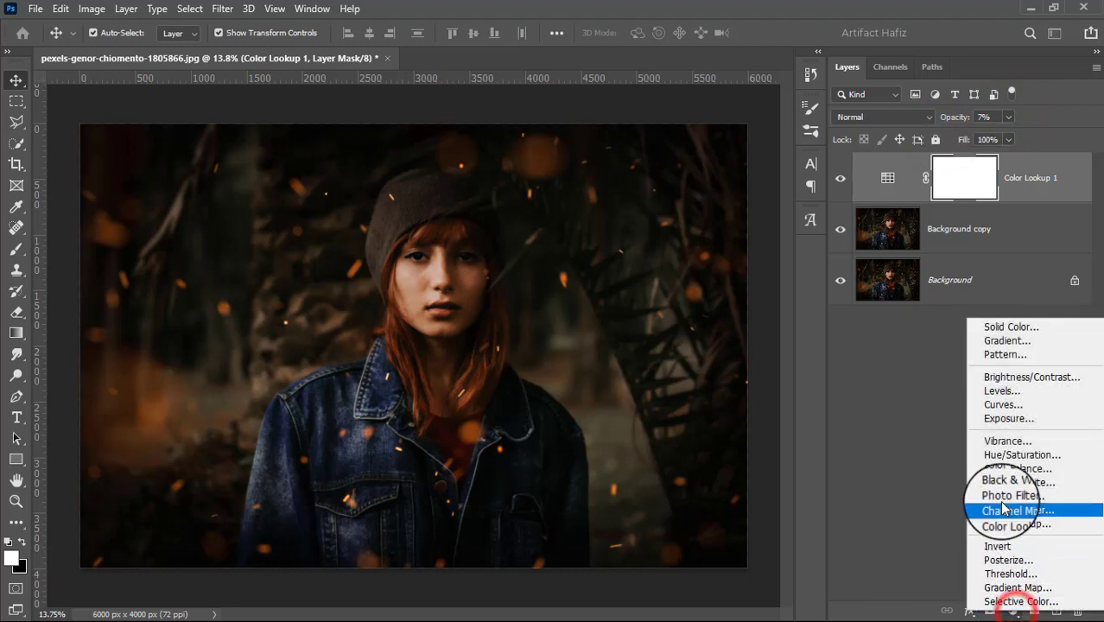
pyautogui.click(989, 401)
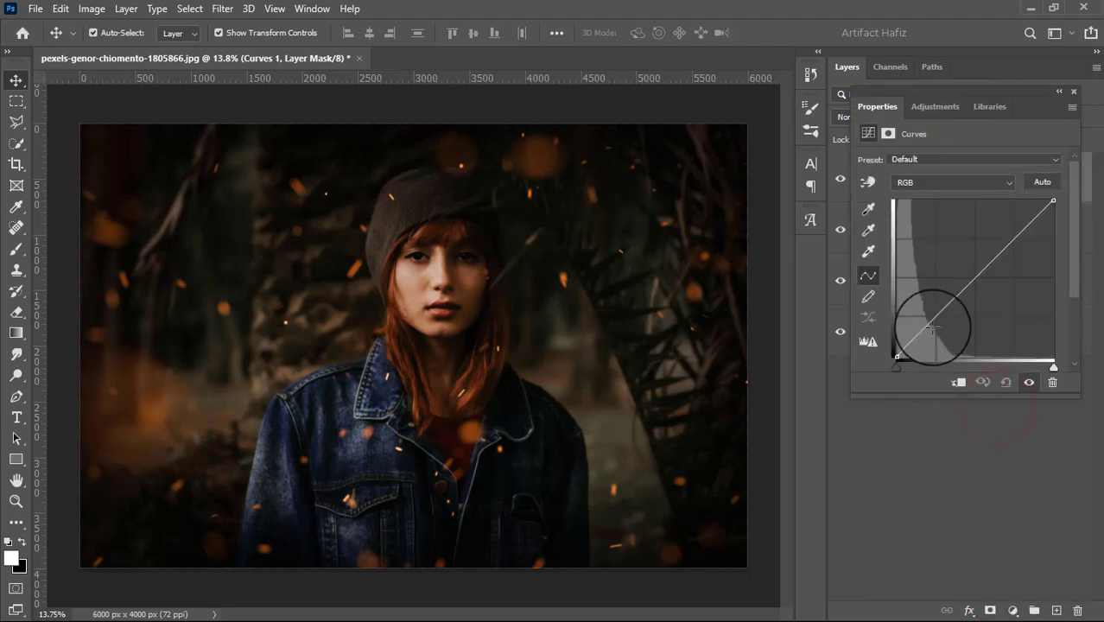
pyautogui.click(937, 318)
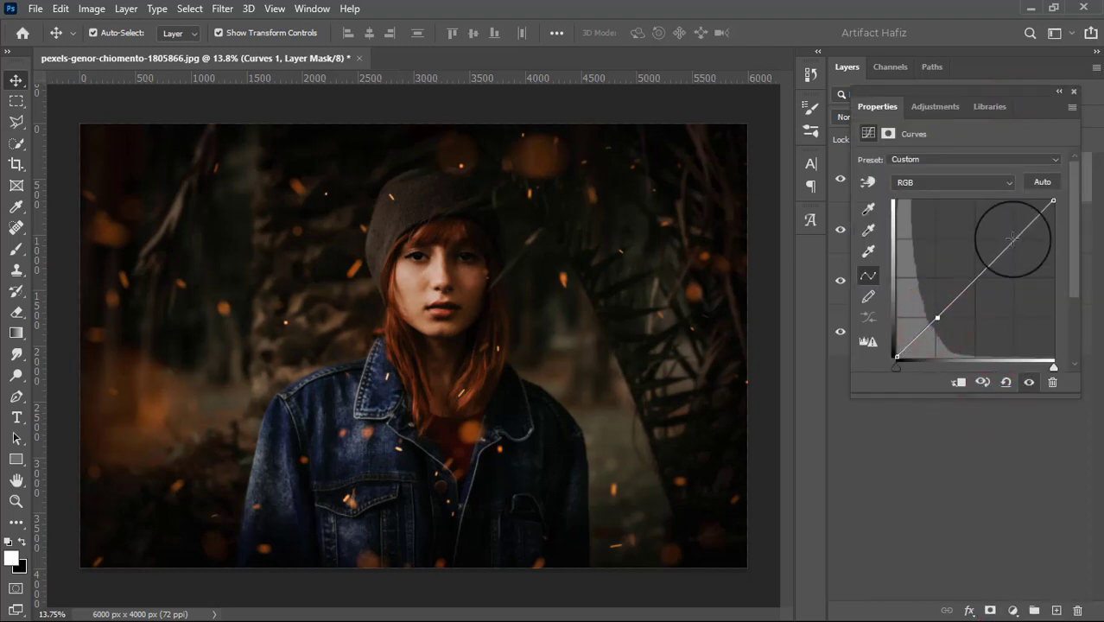
pyautogui.moveTo(1013, 238); pyautogui.dragTo(1013, 227)
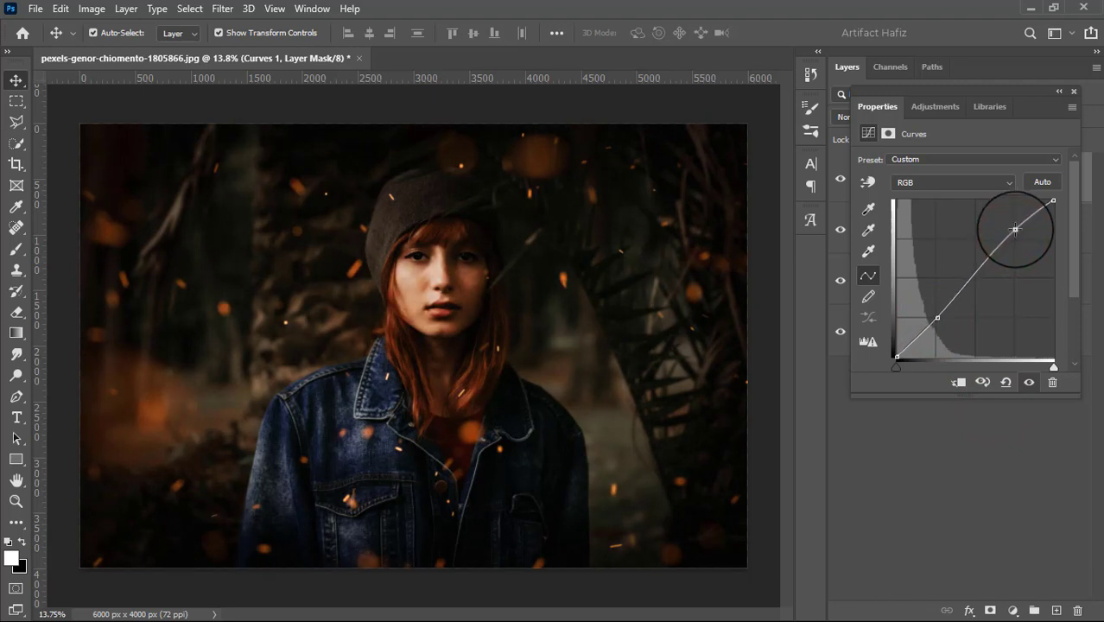
pyautogui.moveTo(1014, 229); pyautogui.dragTo(1013, 226)
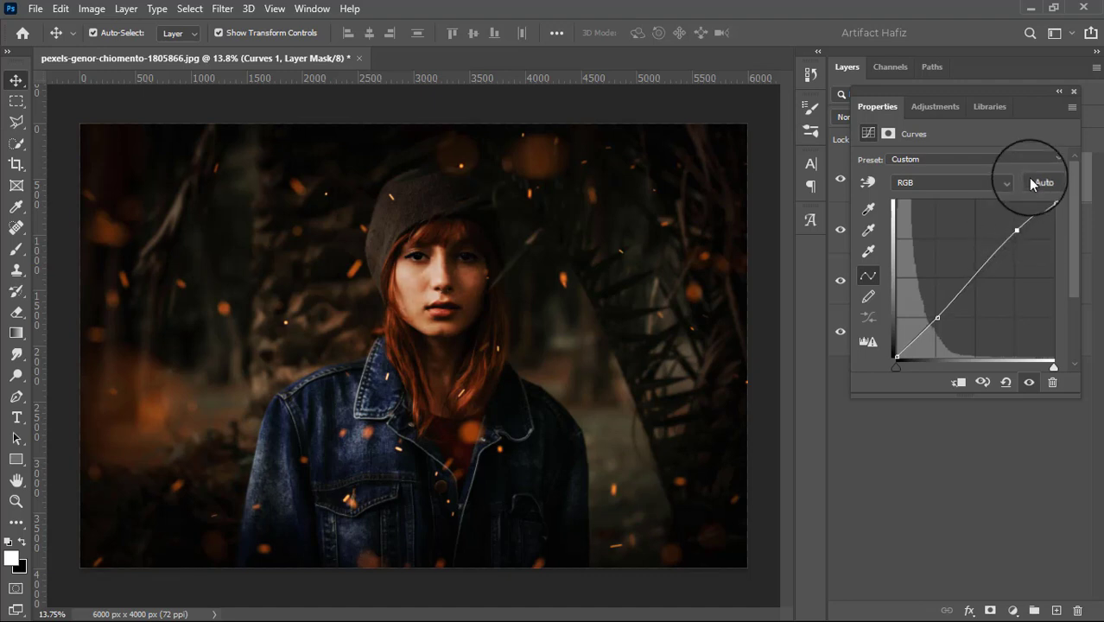
pyautogui.click(1073, 92)
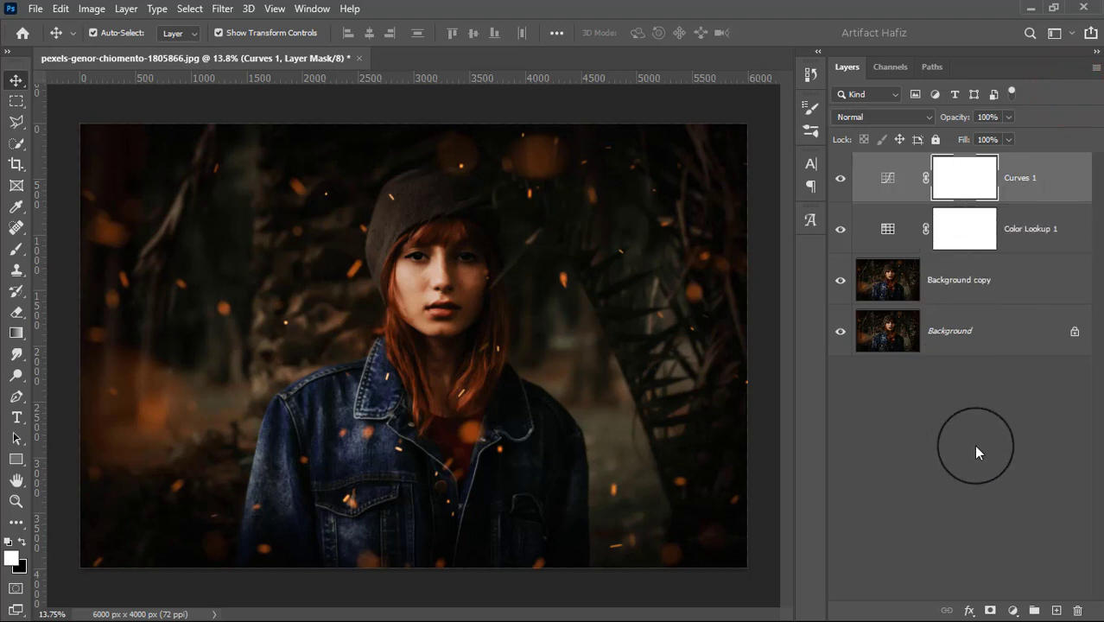
# Step: Add an empty Layer 1 and set up a 448 px Soft Round brush
pyautogui.click(1054, 611)
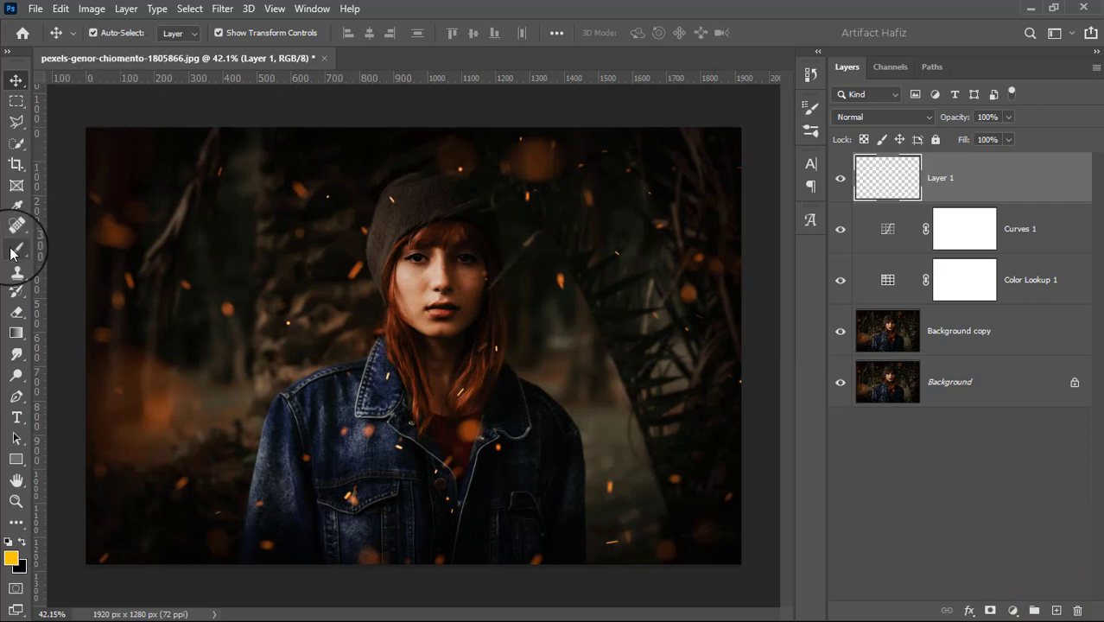
pyautogui.click(16, 248)
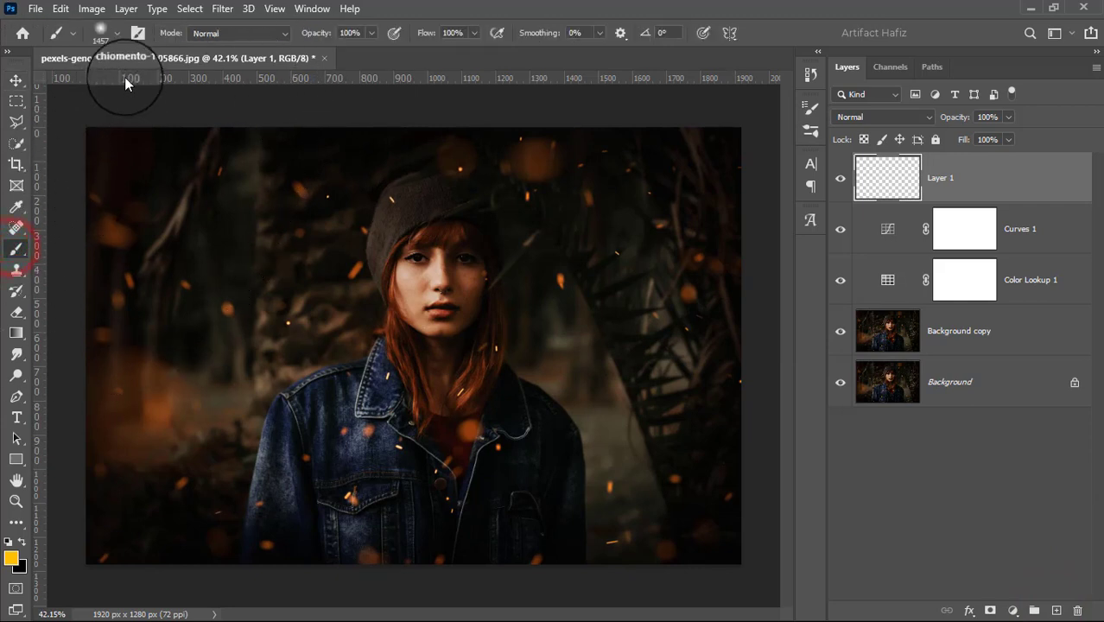
pyautogui.click(110, 41)
pyautogui.click(49, 242)
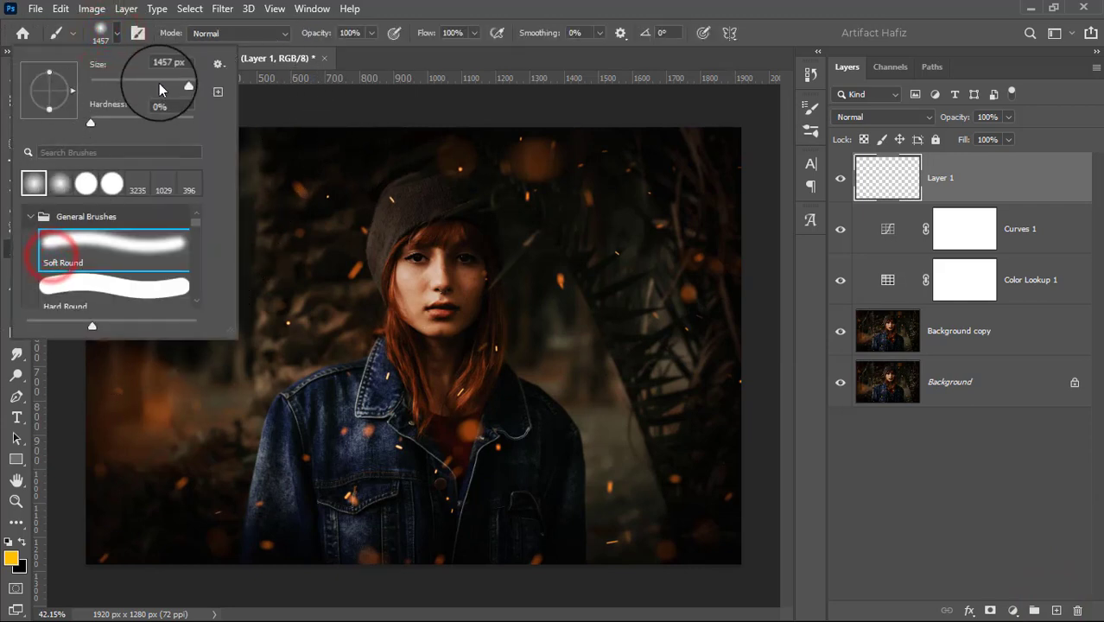
pyautogui.moveTo(170, 82); pyautogui.dragTo(175, 82)
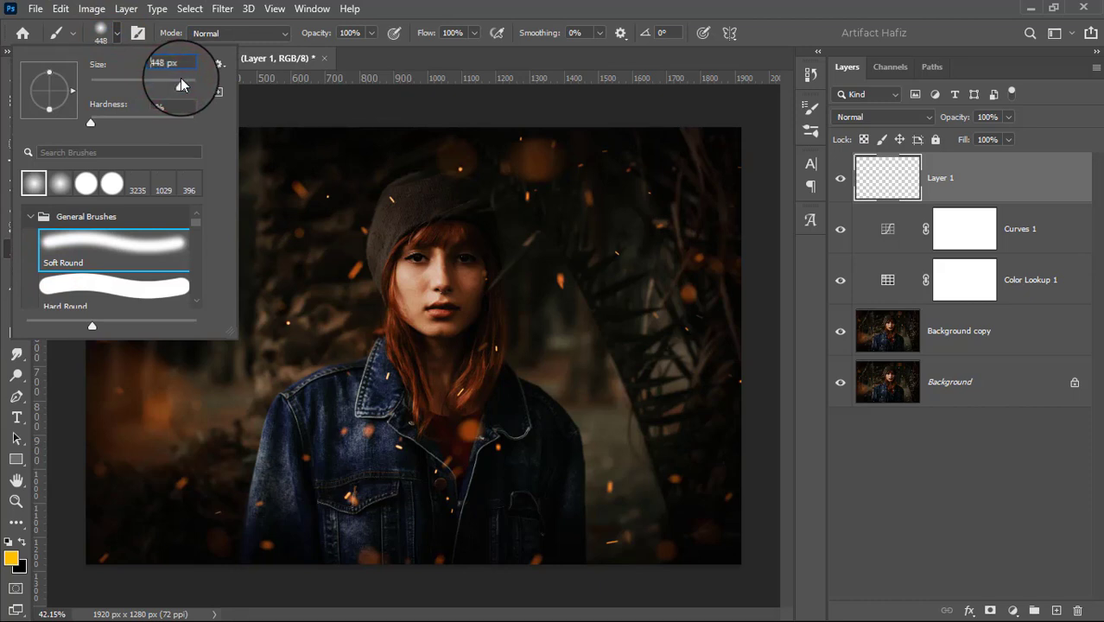
# Step: Paint a soft glow on the chin and set Layer 1 to Screen blending
pyautogui.click(371, 34)
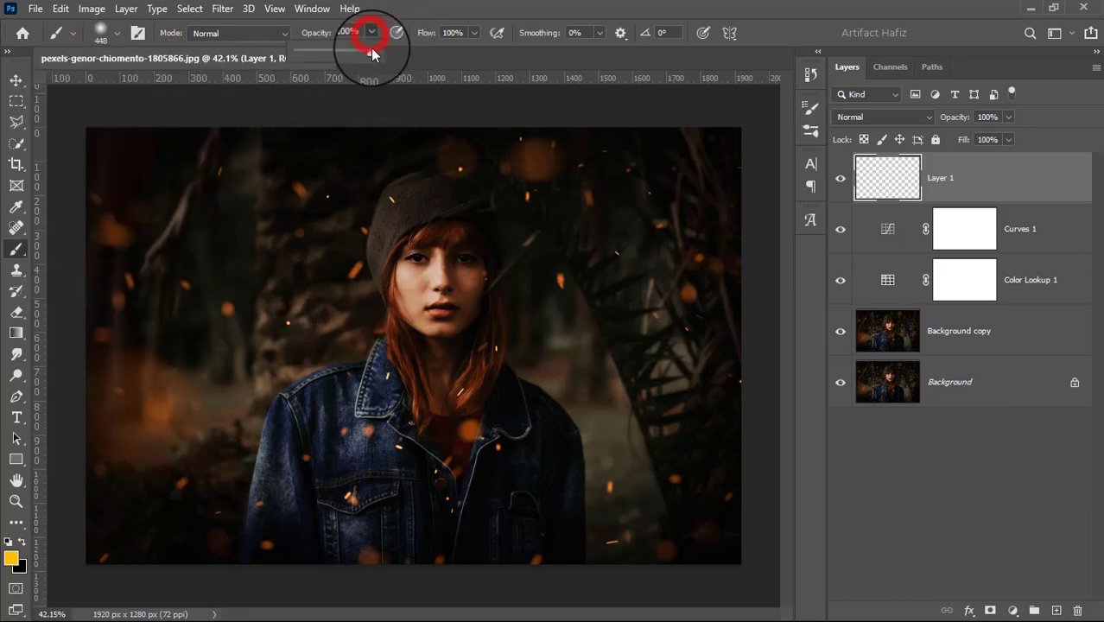
pyautogui.click(428, 342)
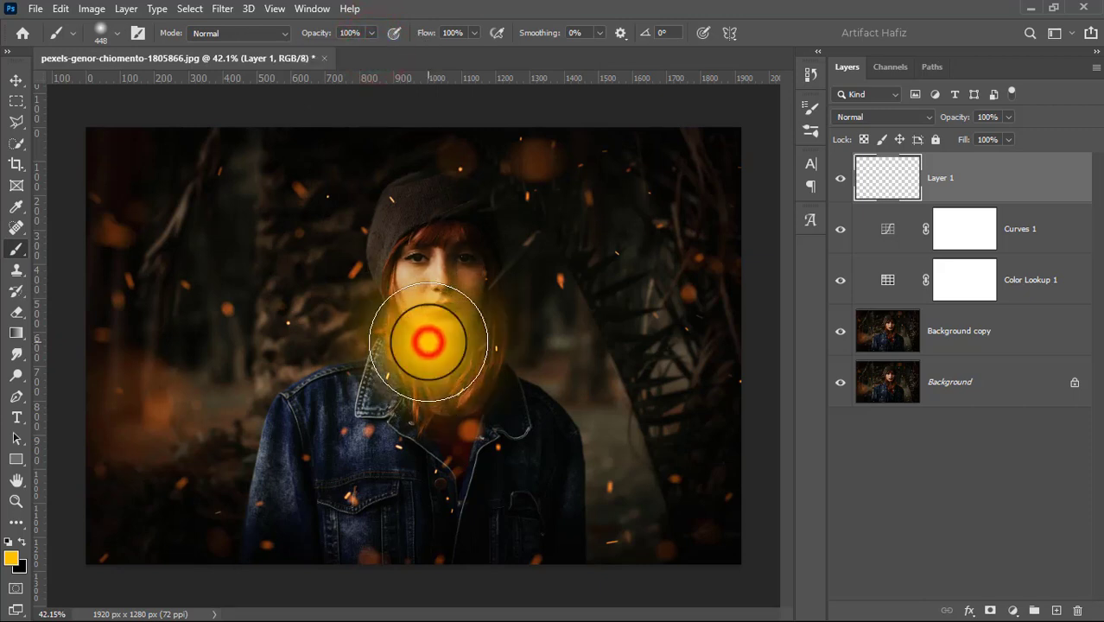
pyautogui.click(18, 82)
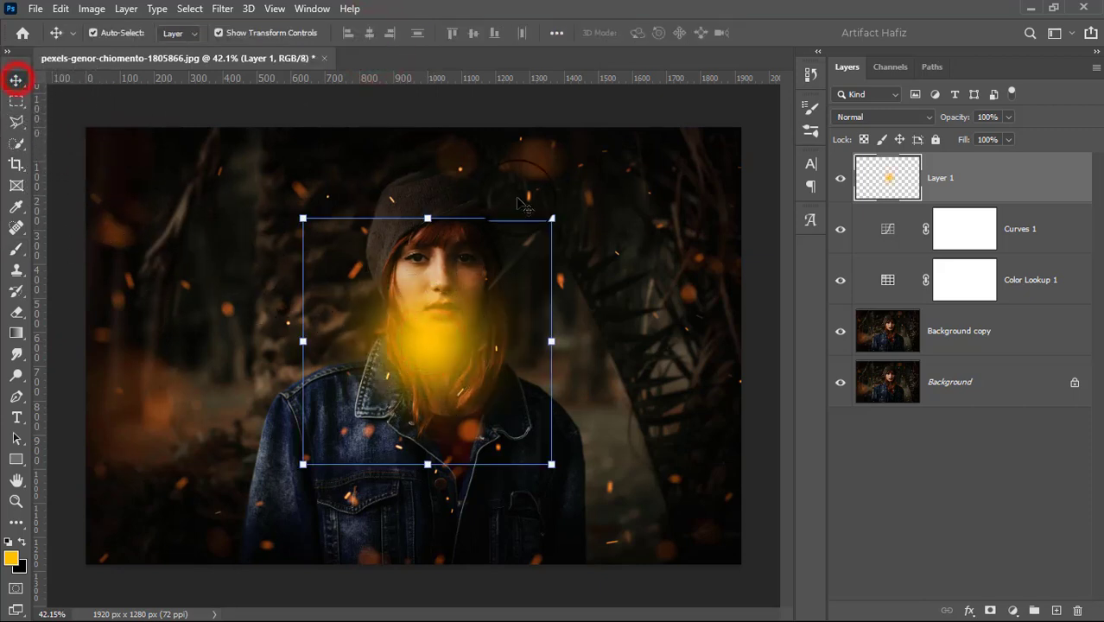
pyautogui.click(880, 117)
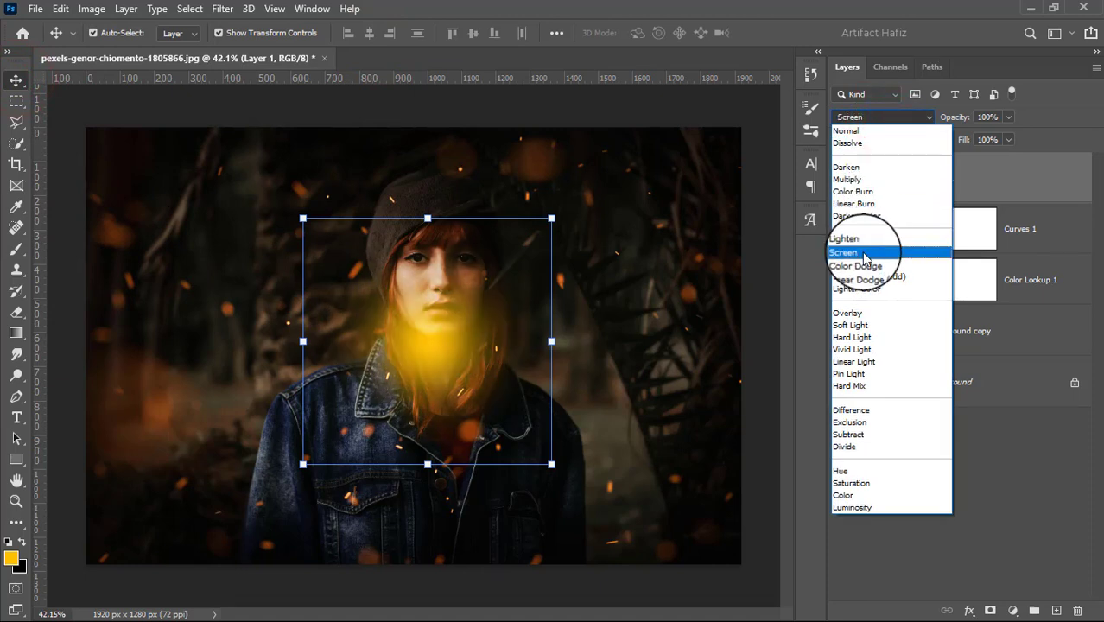
pyautogui.click(863, 252)
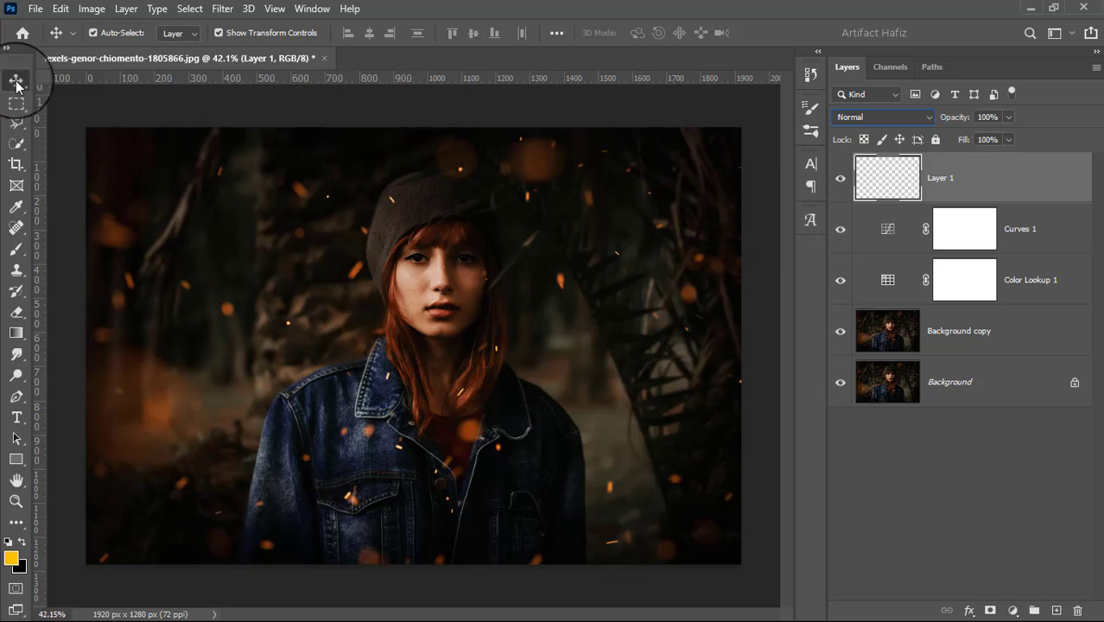
pyautogui.click(18, 250)
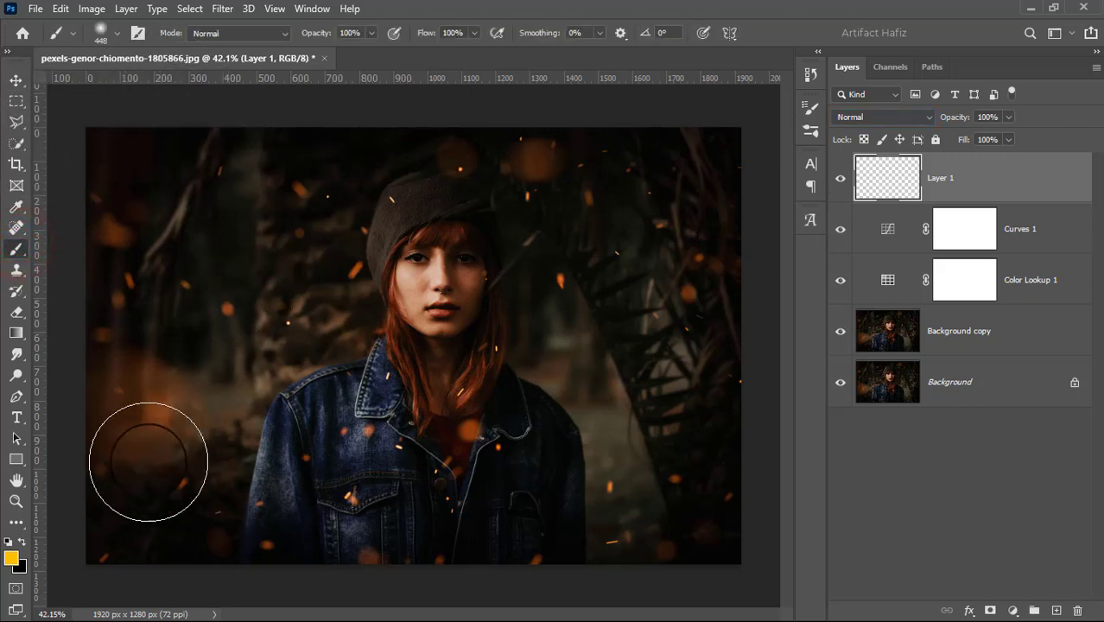
# Step: Set the foreground colour to orange ff9000
pyautogui.click(11, 559)
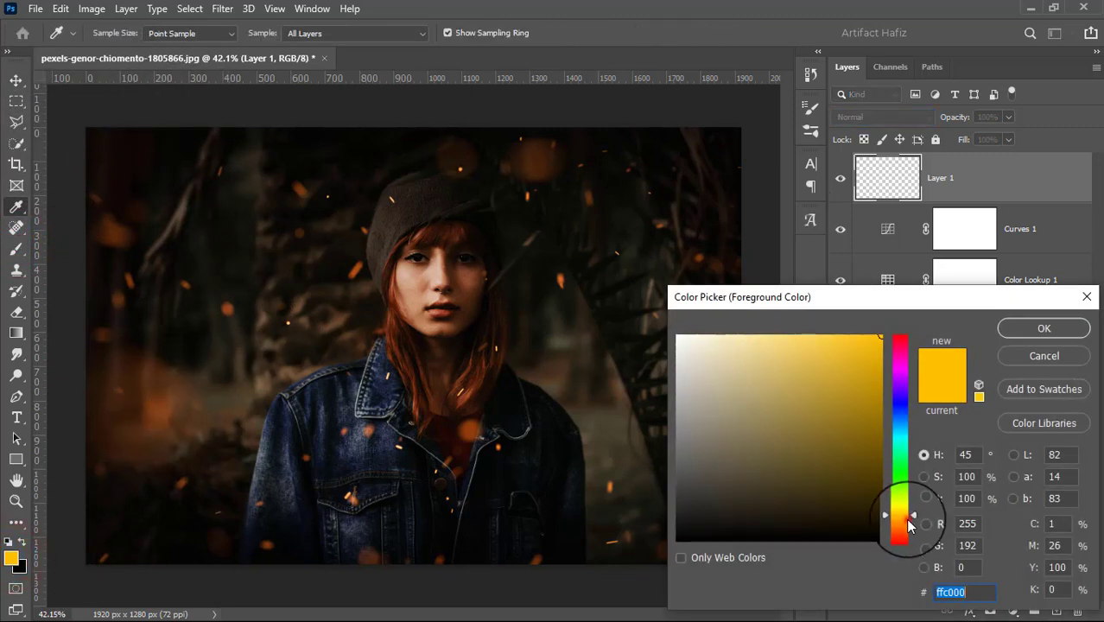
pyautogui.moveTo(907, 519); pyautogui.dragTo(908, 524)
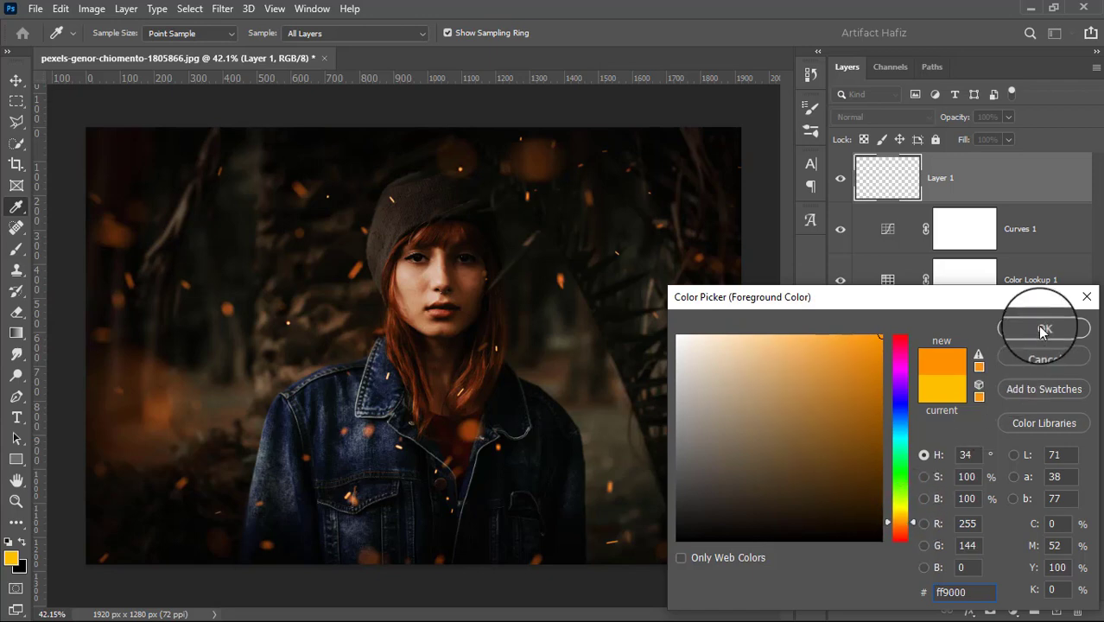
pyautogui.doubleClick(980, 591)
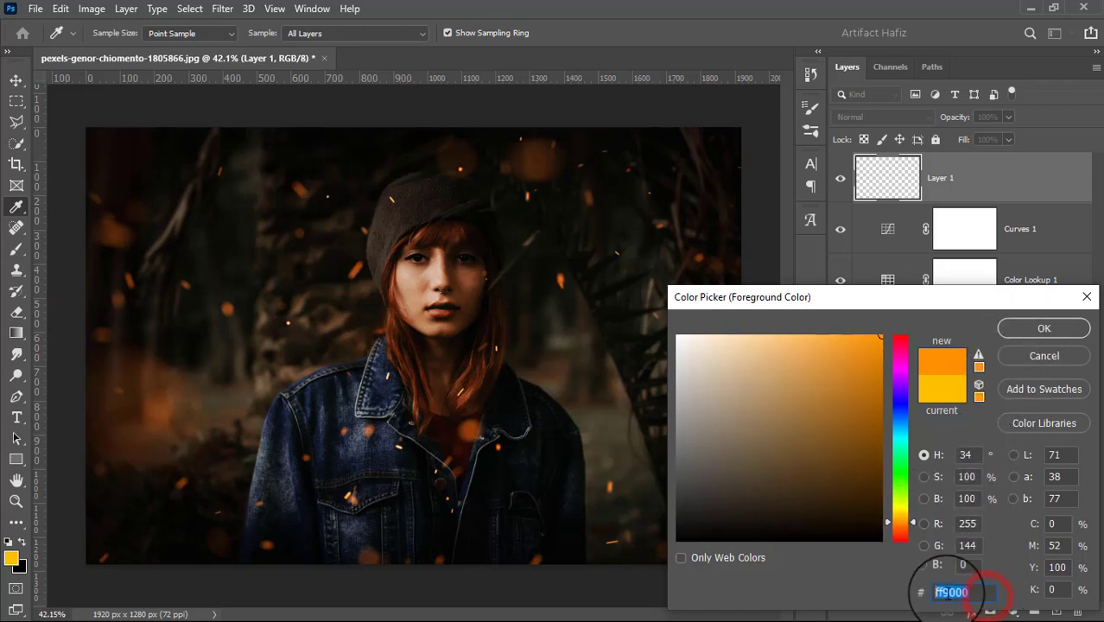
pyautogui.click(1044, 328)
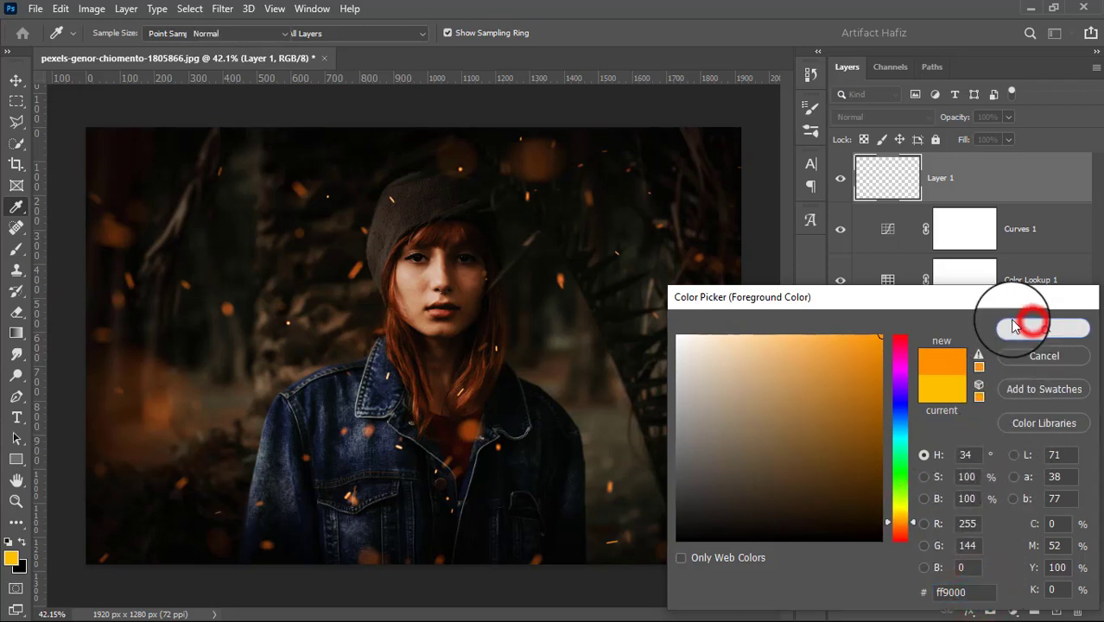
# Step: Paint a large 800 px orange glow near the neck and blend Layer 1 in Screen mode
pyautogui.press('b')
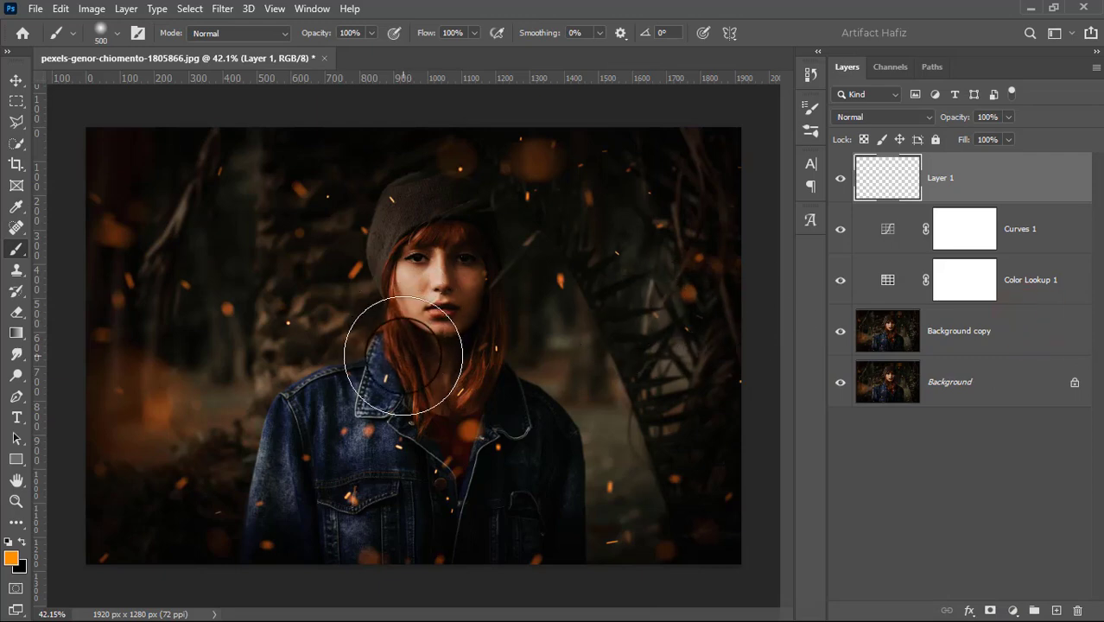
pyautogui.press(']')
pyautogui.press(']')
pyautogui.press(']')
pyautogui.click(422, 351)
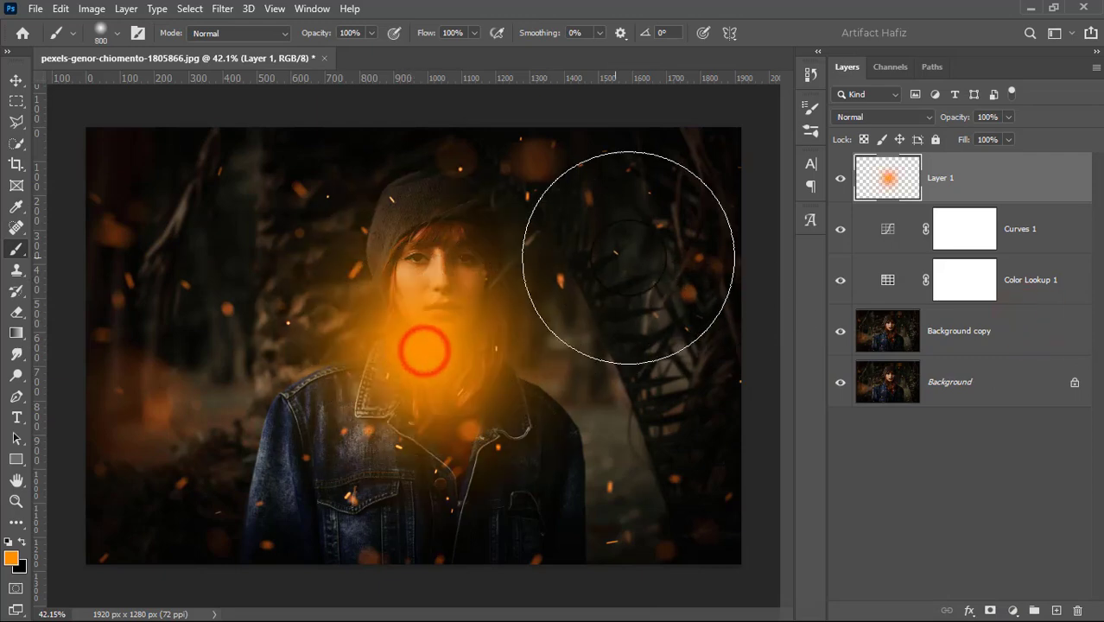
pyautogui.click(881, 116)
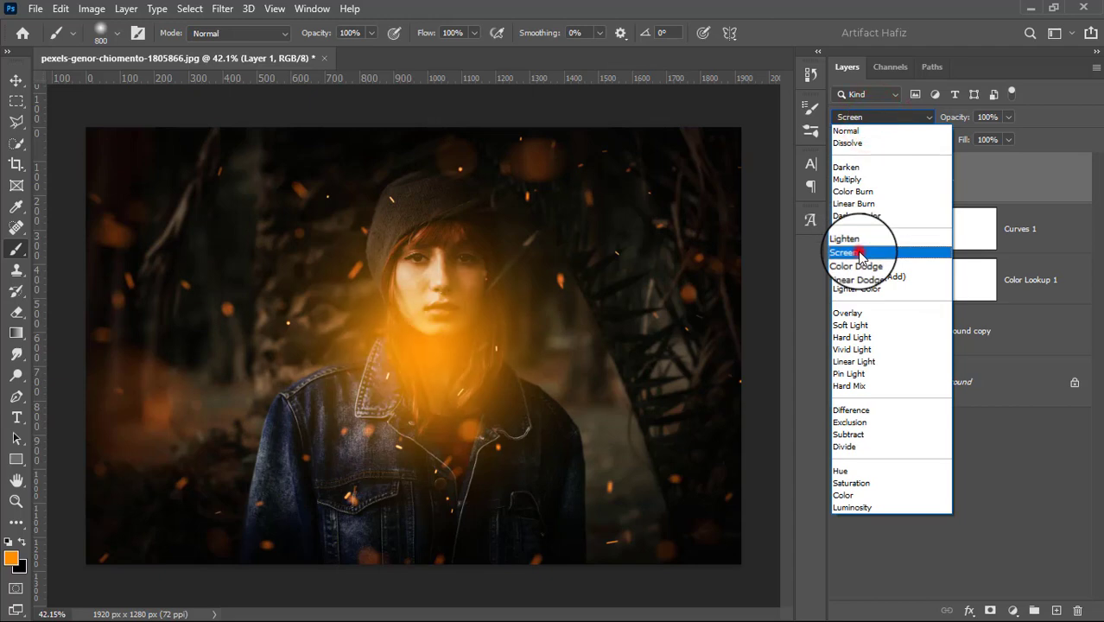
pyautogui.click(859, 252)
# Step: Move the orange glow to the top-left corner and scale it to about 234%
pyautogui.click(15, 80)
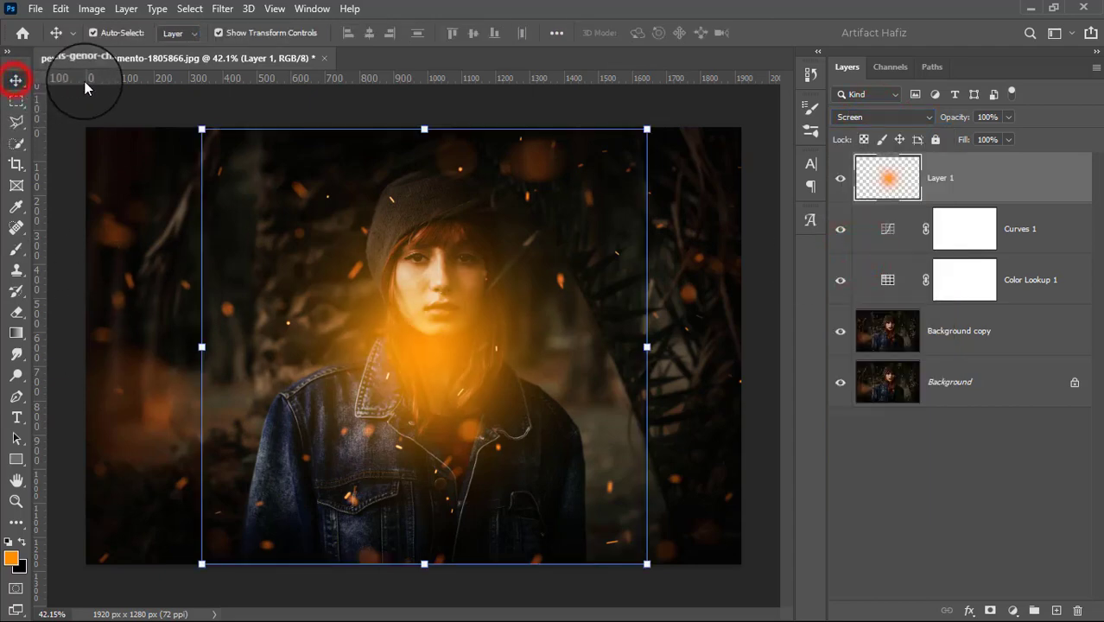
pyautogui.click(218, 33)
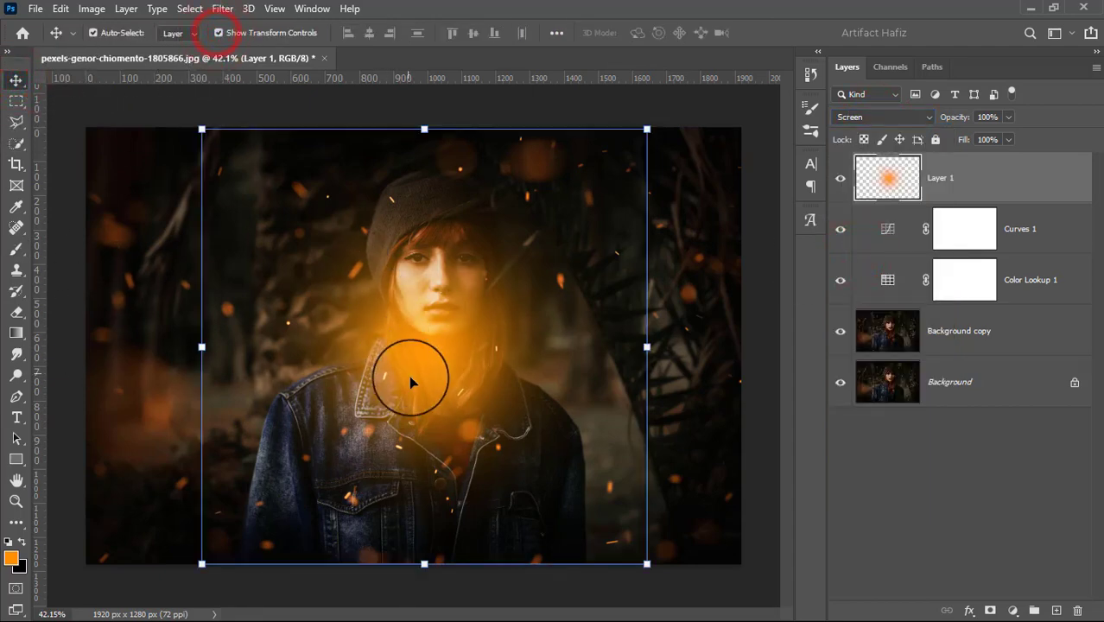
pyautogui.moveTo(411, 380); pyautogui.dragTo(167, 140)
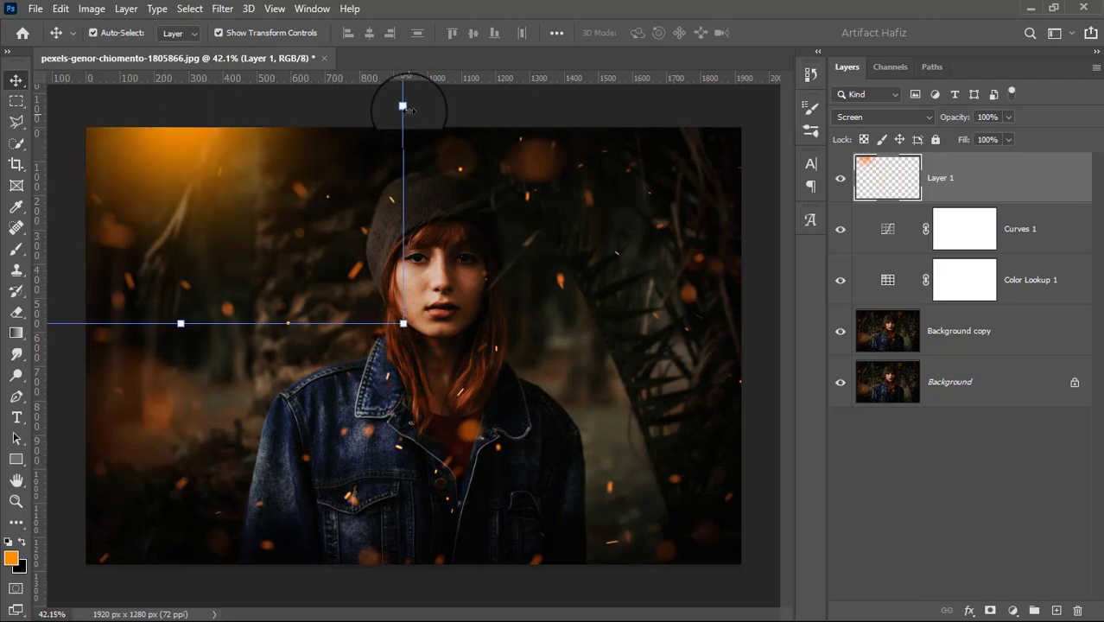
pyautogui.moveTo(403, 107); pyautogui.dragTo(788, 124)
pyautogui.moveTo(490, 188)
pyautogui.mouseDown()
pyautogui.moveTo(316, 207)
pyautogui.moveTo(324, 292)
pyautogui.mouseUp()
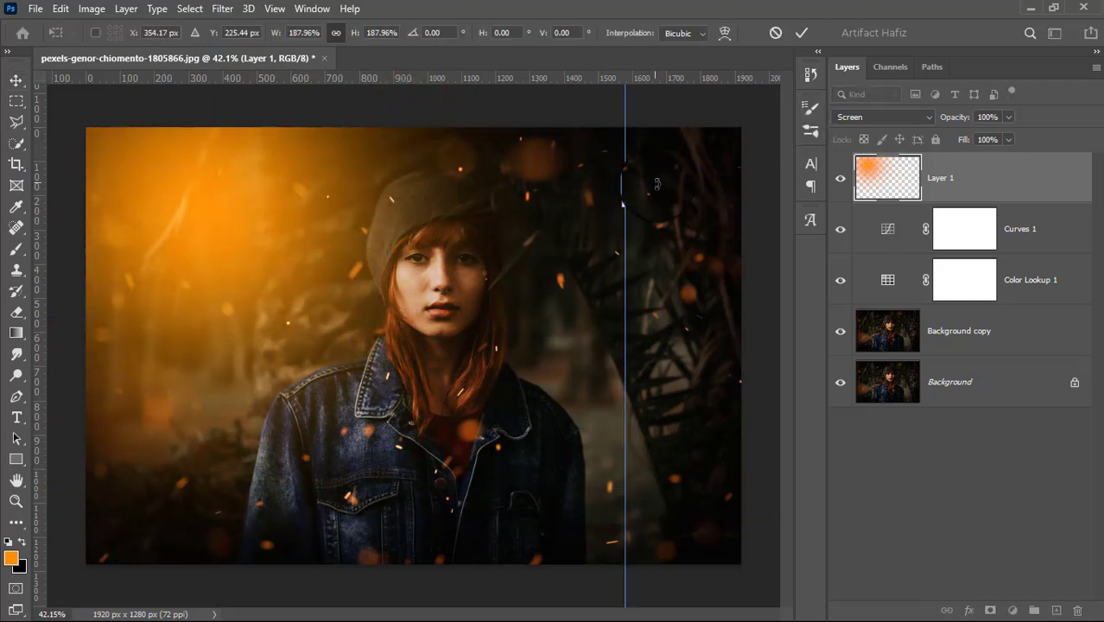
pyautogui.moveTo(623, 203); pyautogui.dragTo(820, 203)
pyautogui.moveTo(257, 202)
pyautogui.mouseDown()
pyautogui.moveTo(639, 183)
pyautogui.moveTo(491, 175)
pyautogui.moveTo(559, 185)
pyautogui.moveTo(647, 259)
pyautogui.moveTo(616, 373)
pyautogui.moveTo(468, 185)
pyautogui.moveTo(94, 291)
pyautogui.moveTo(129, 69)
pyautogui.moveTo(130, 129)
pyautogui.moveTo(167, 103)
pyautogui.mouseUp()
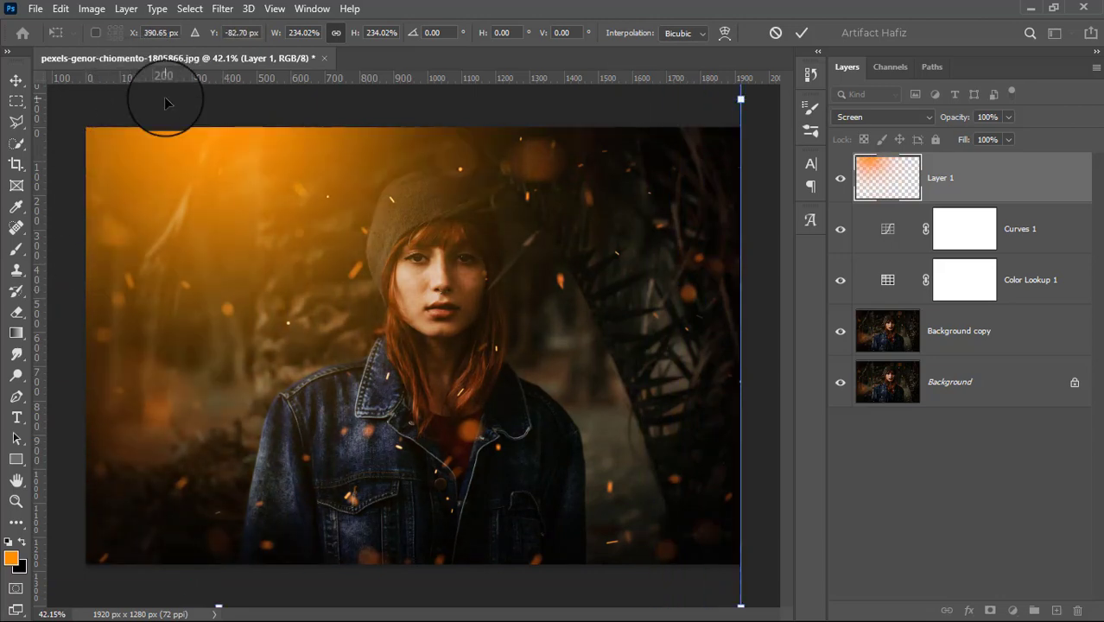
pyautogui.click(802, 35)
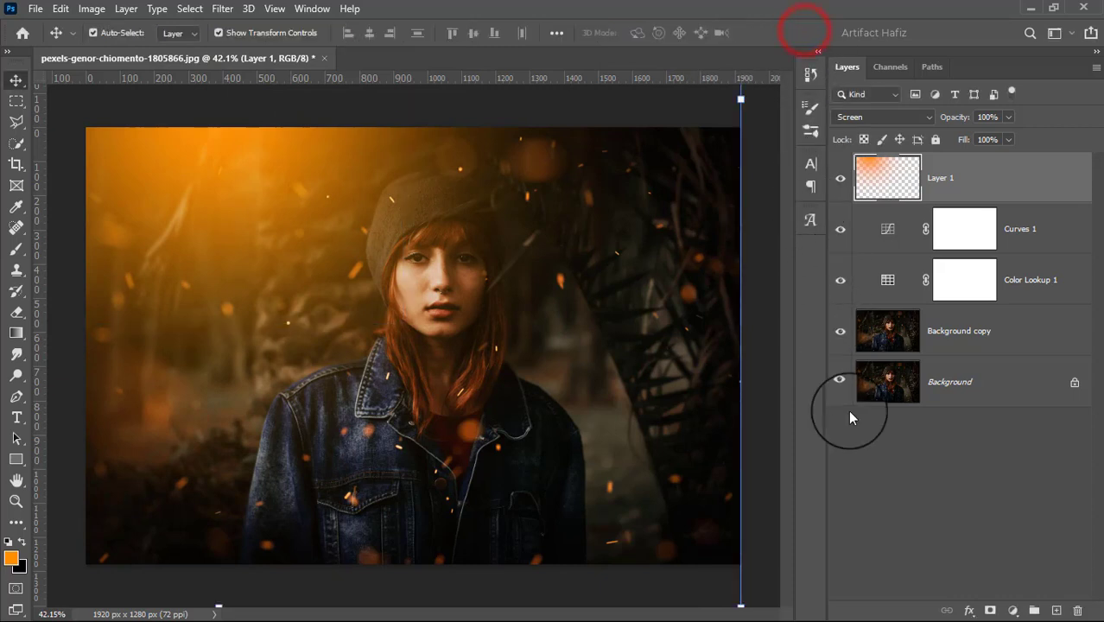
# Step: Mask Layer 1's glow off the face and hair with a 250 px, 21% opacity brush
pyautogui.click(990, 610)
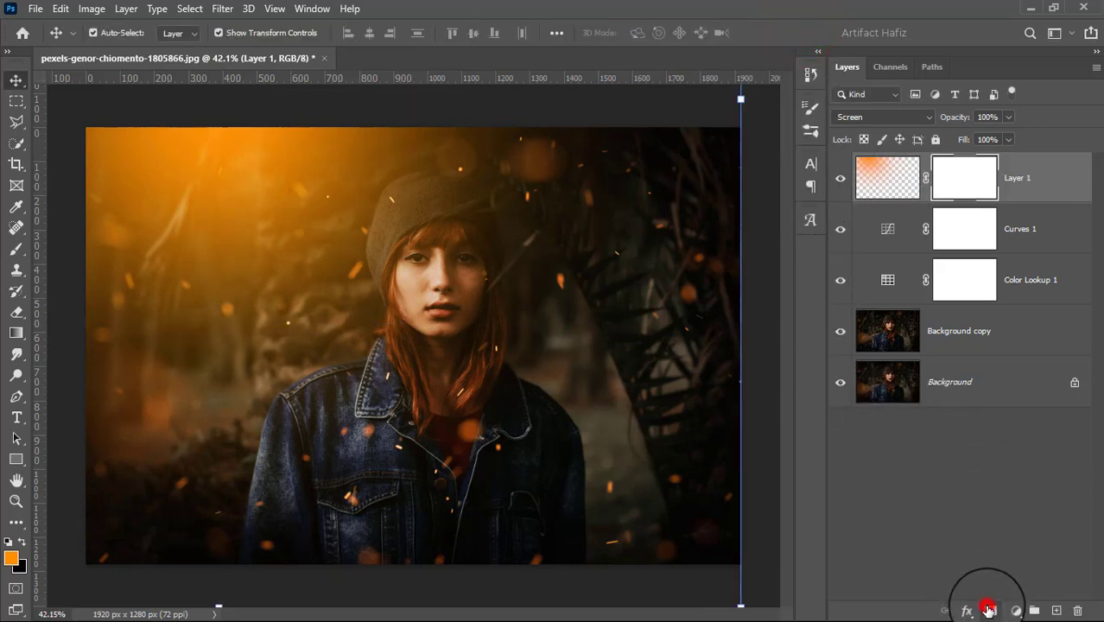
pyautogui.click(15, 248)
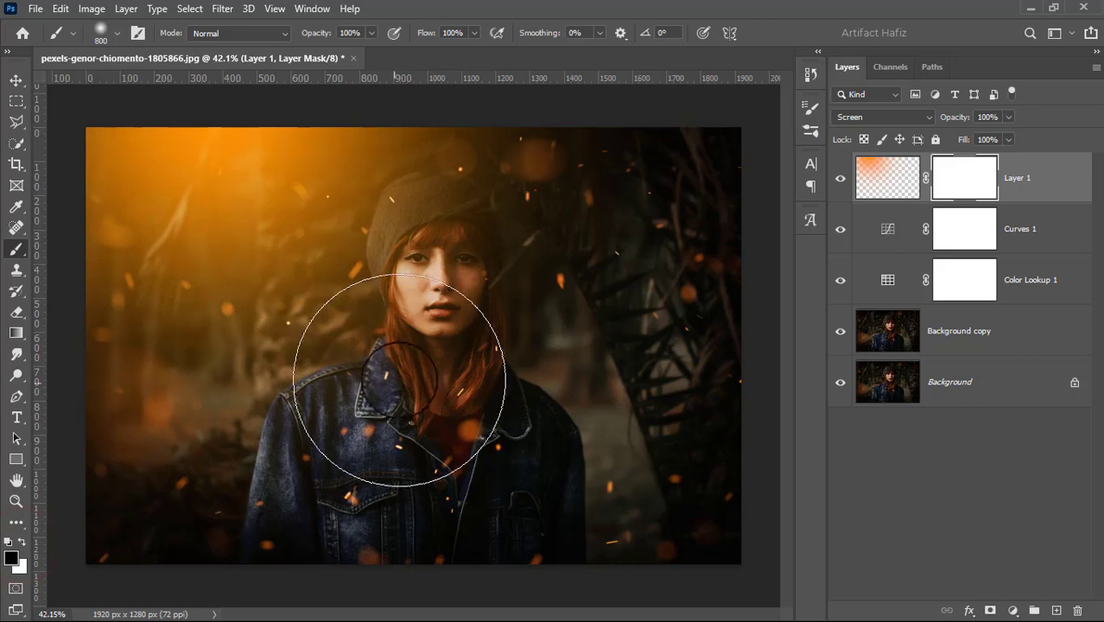
pyautogui.press('[')
pyautogui.press('[')
pyautogui.press('[')
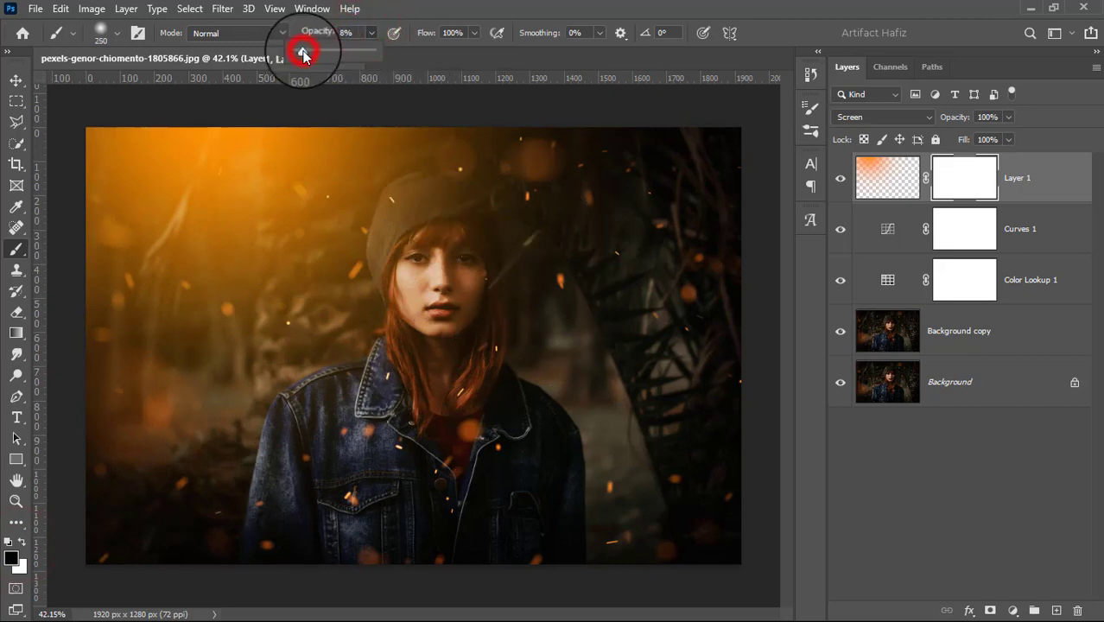
pyautogui.moveTo(304, 49); pyautogui.dragTo(311, 50)
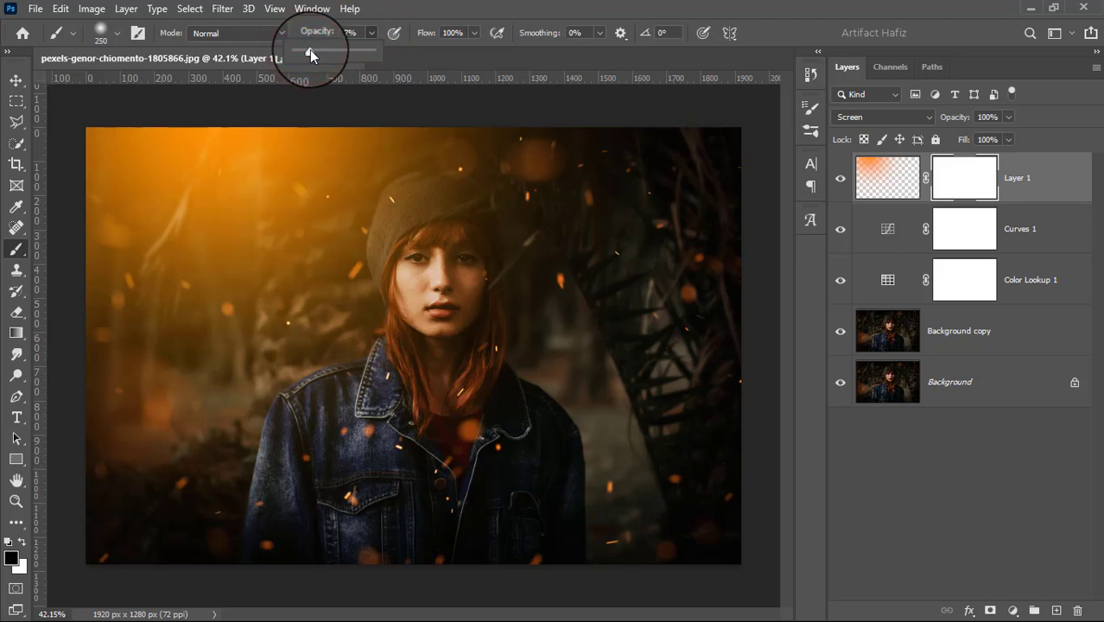
pyautogui.moveTo(399, 254); pyautogui.dragTo(447, 371)
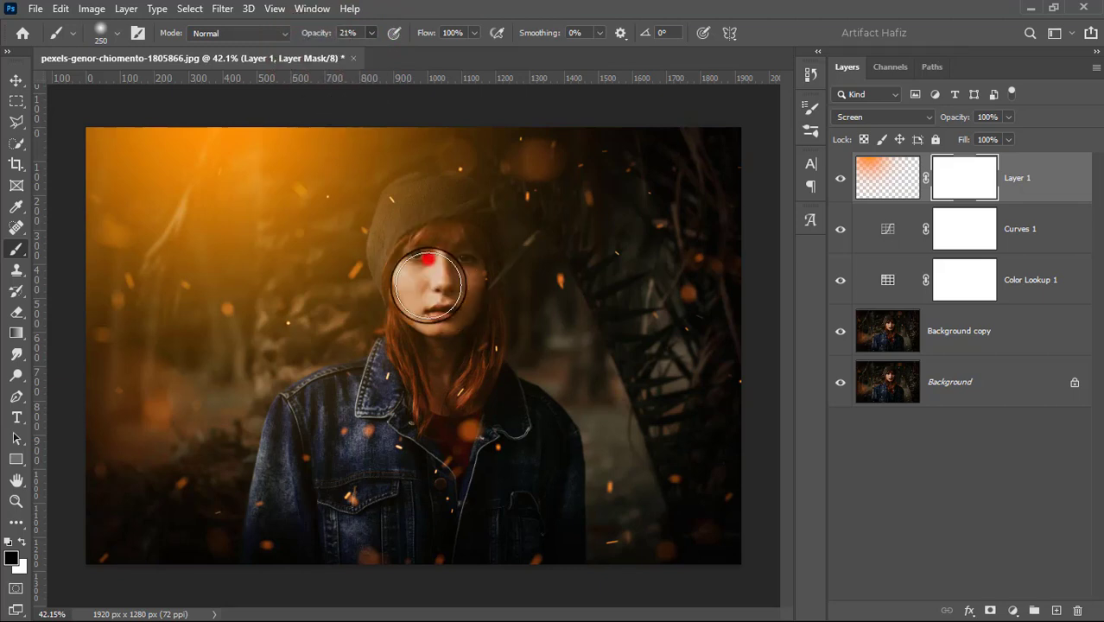
pyautogui.moveTo(431, 226); pyautogui.dragTo(463, 399)
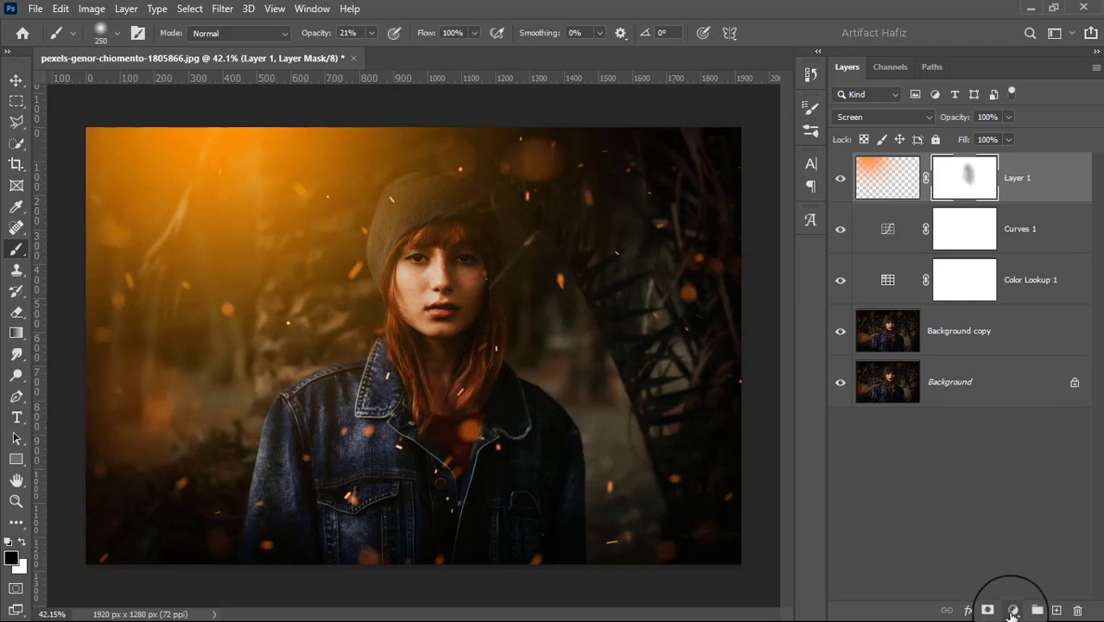
pyautogui.click(1013, 611)
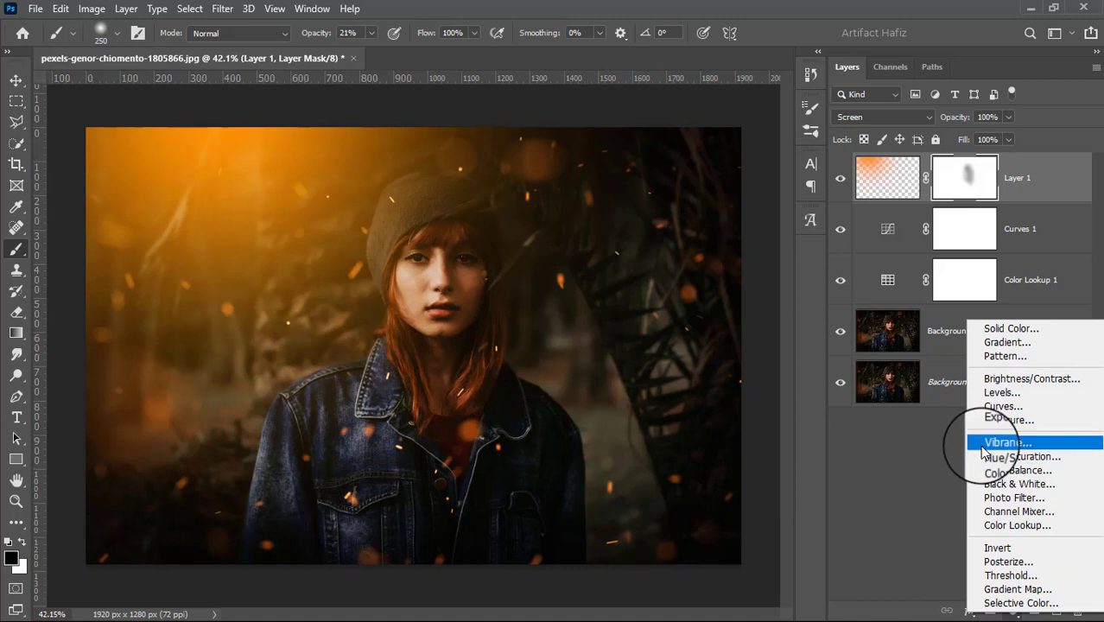
# Step: Add a Warming Filter (85) photo filter and merge visible layers into Layer 2
pyautogui.click(992, 497)
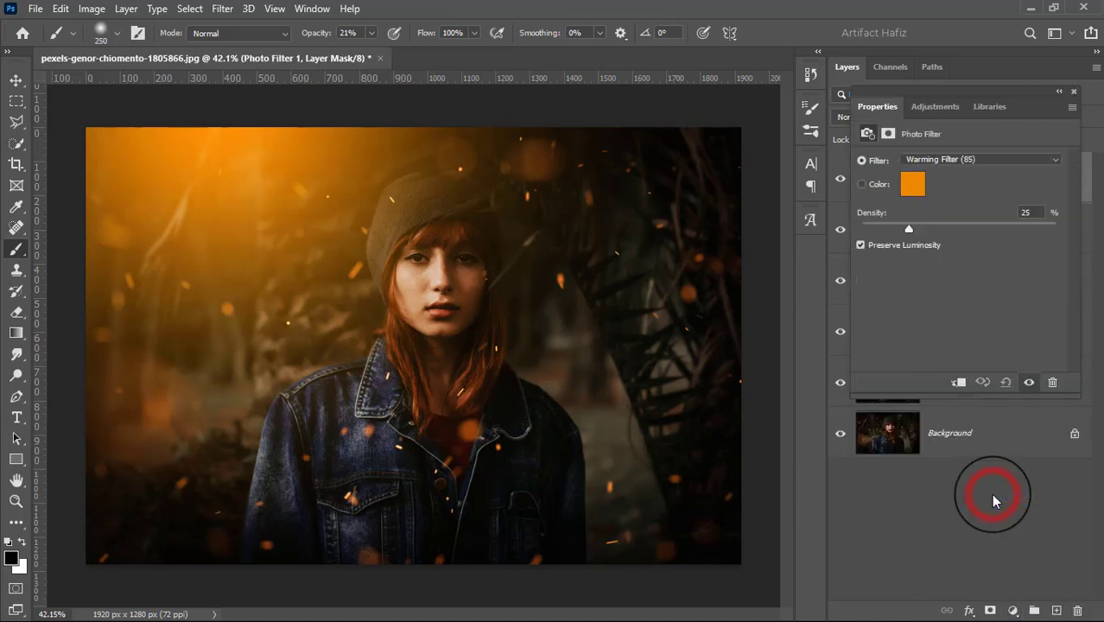
pyautogui.click(1073, 92)
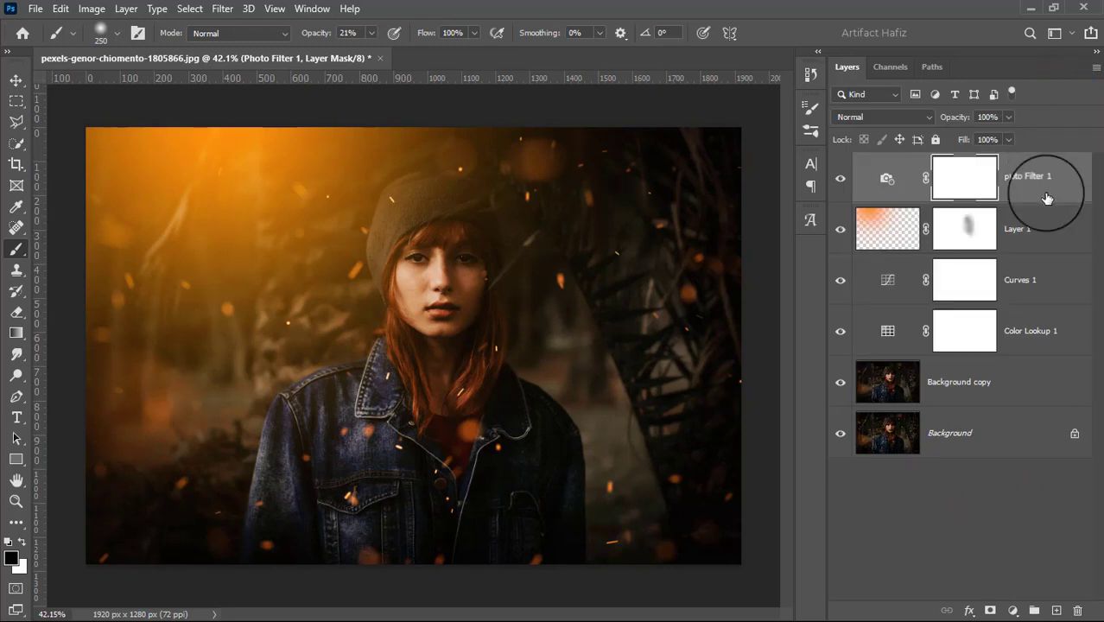
pyautogui.hotkey('ctrl', 'alt', 'shift', 'e')
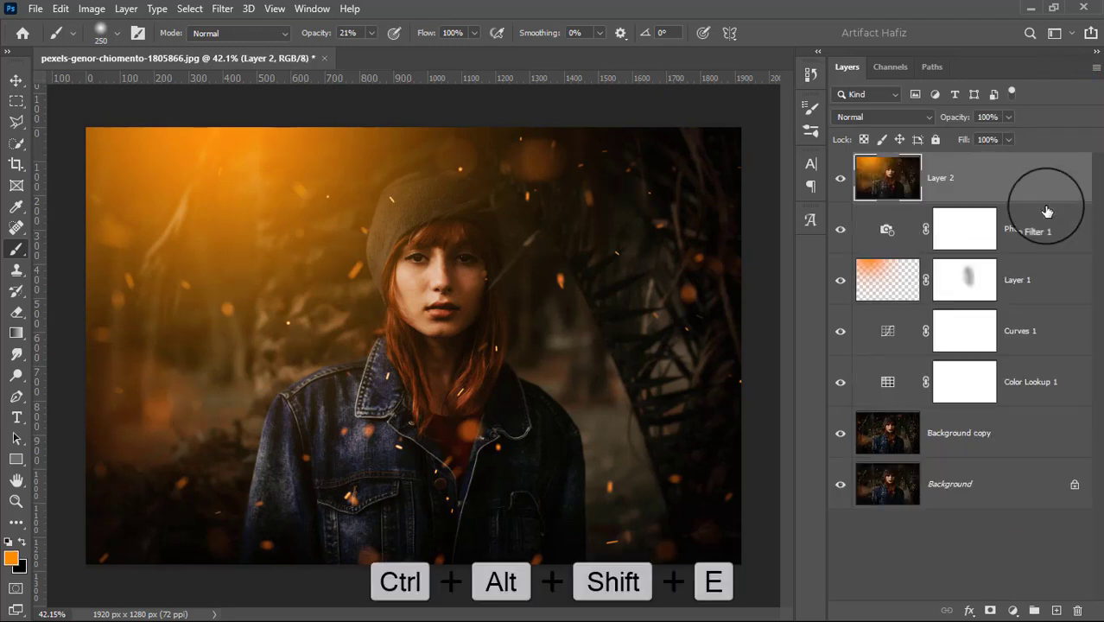
# Step: Convert Layer 2 for smart filters and apply the Camera Raw filter
pyautogui.click(237, 8)
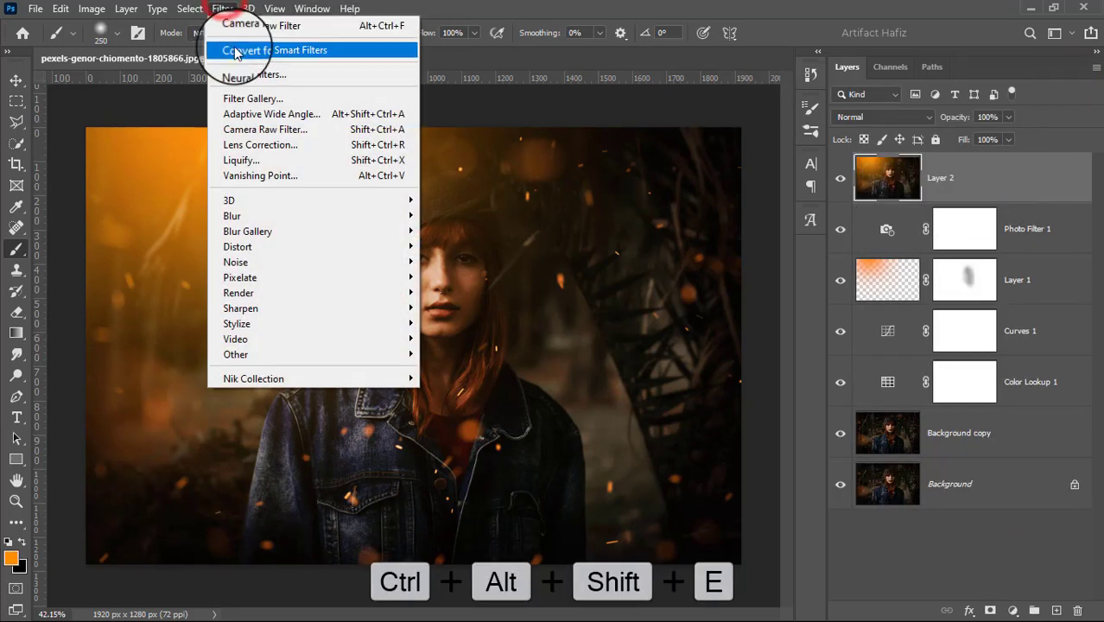
pyautogui.click(230, 46)
pyautogui.click(222, 9)
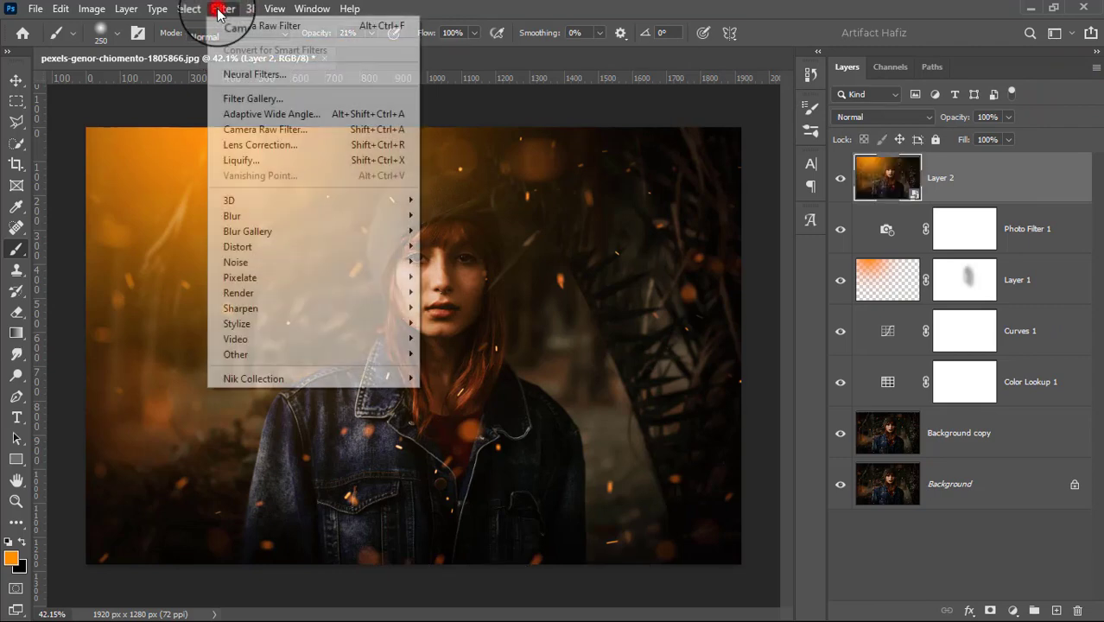
pyautogui.click(260, 130)
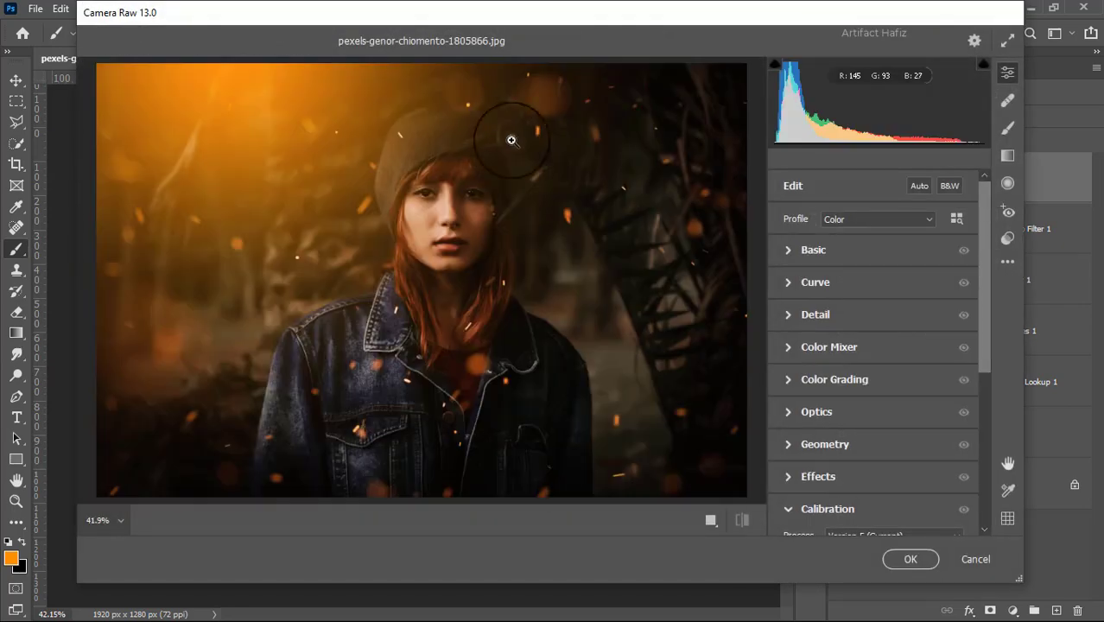
# Step: Set Exposure -0.35, Contrast +5, Highlights -5, Whites +20 and Blacks +28
pyautogui.click(791, 251)
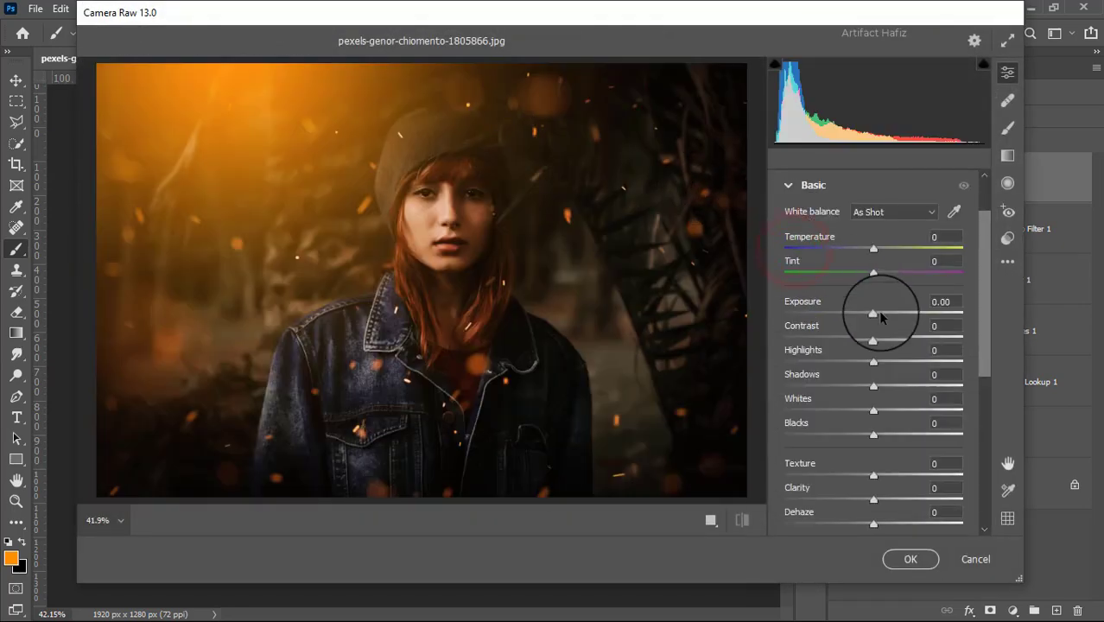
pyautogui.moveTo(872, 316); pyautogui.dragTo(867, 313)
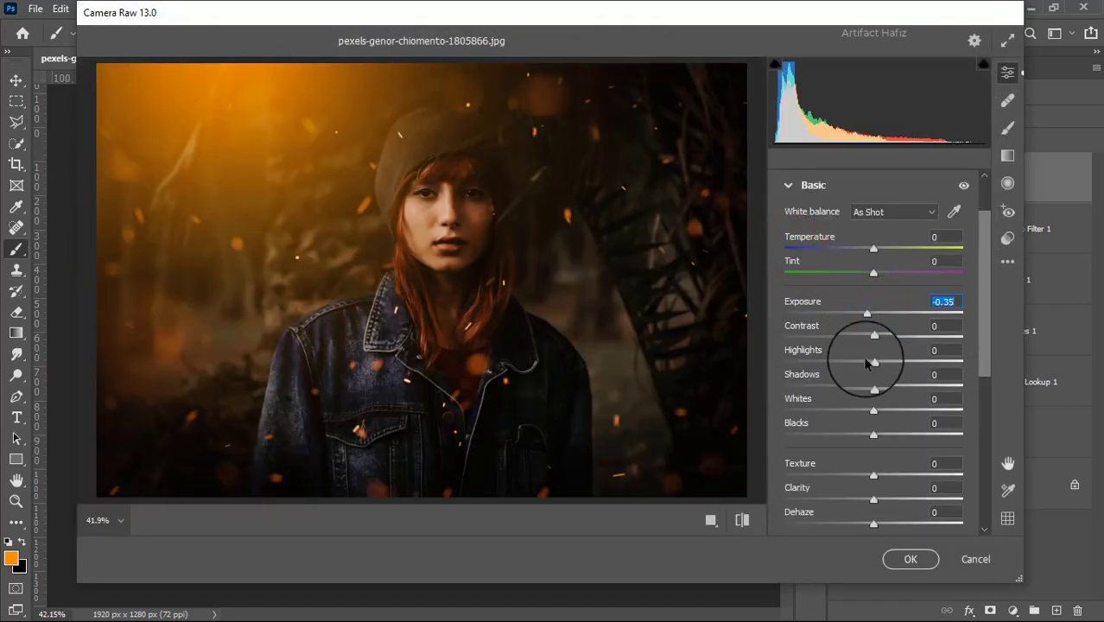
pyautogui.moveTo(873, 361); pyautogui.dragTo(876, 340)
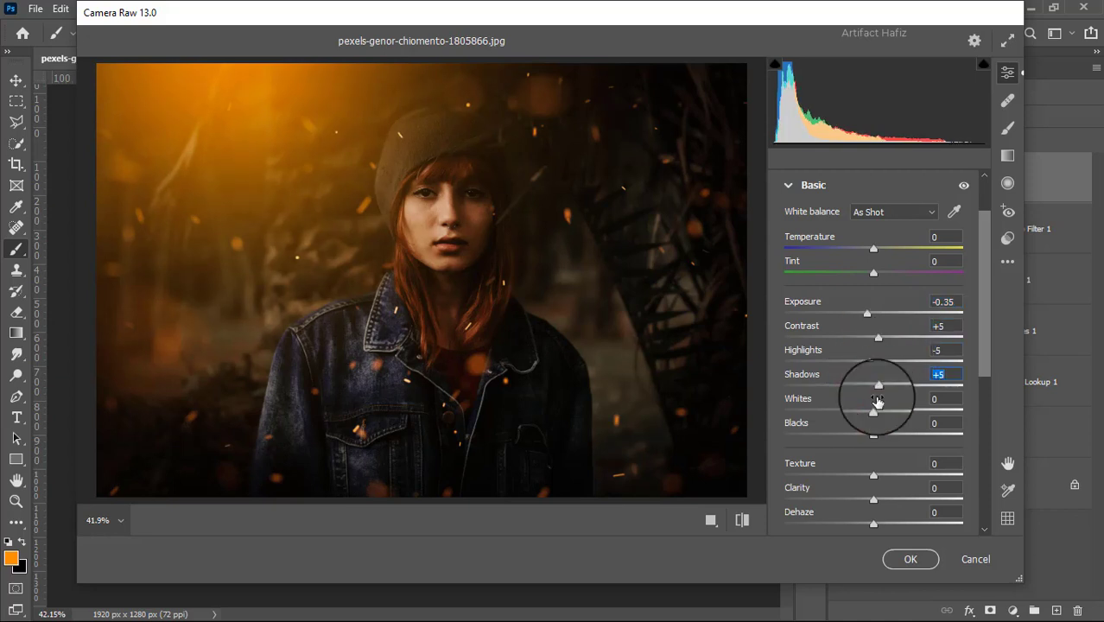
pyautogui.moveTo(875, 413); pyautogui.dragTo(884, 414)
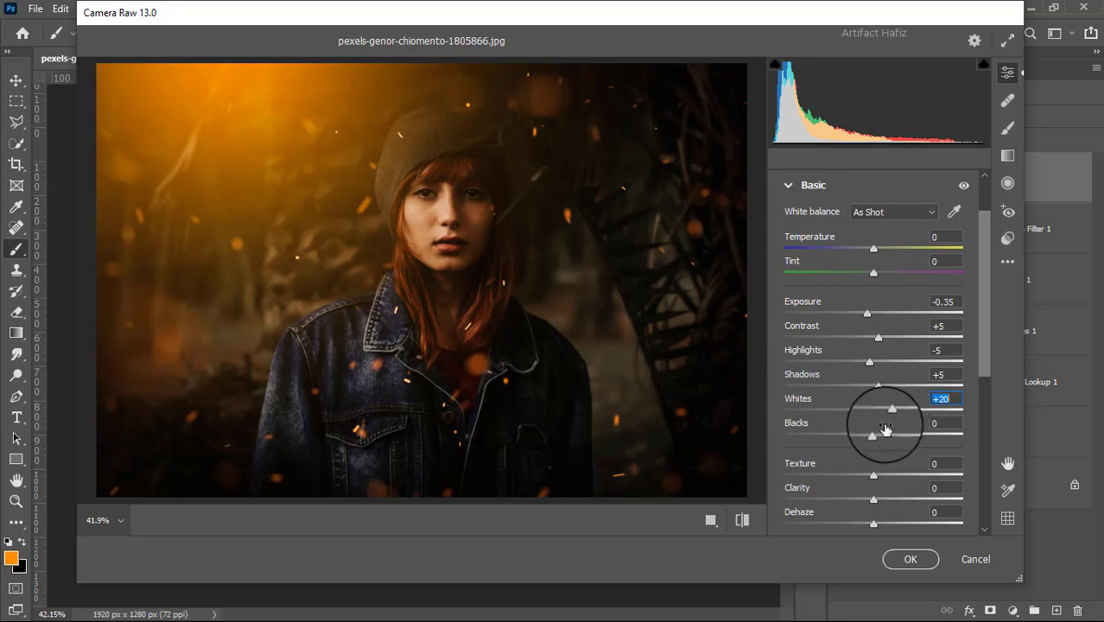
pyautogui.moveTo(873, 438); pyautogui.dragTo(898, 436)
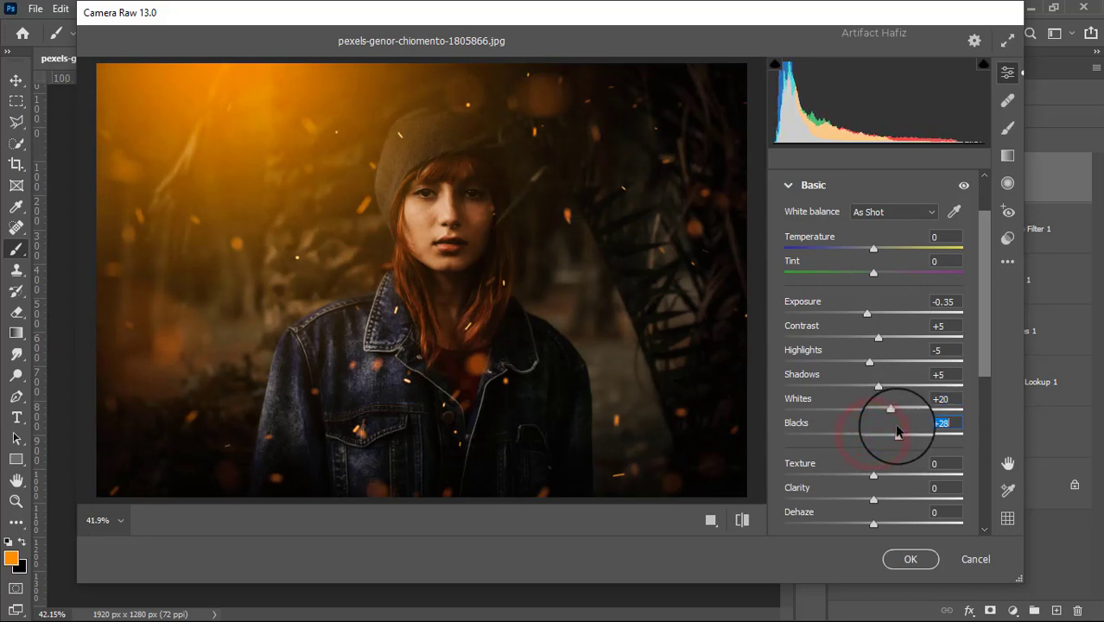
# Step: Set Texture -4, Clarity +10 and Dehaze -25 in Camera Raw
pyautogui.scroll(-1, 893, 368)
pyautogui.scroll(-1, 886, 366)
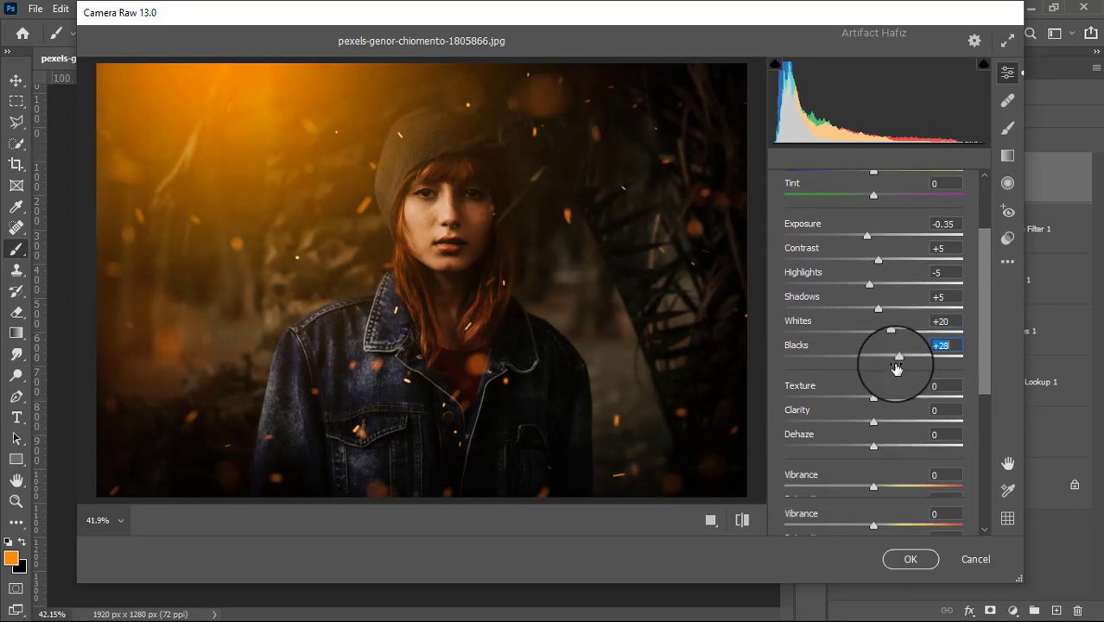
pyautogui.scroll(-1, 881, 362)
pyautogui.click(872, 359)
pyautogui.moveTo(873, 361); pyautogui.dragTo(879, 384)
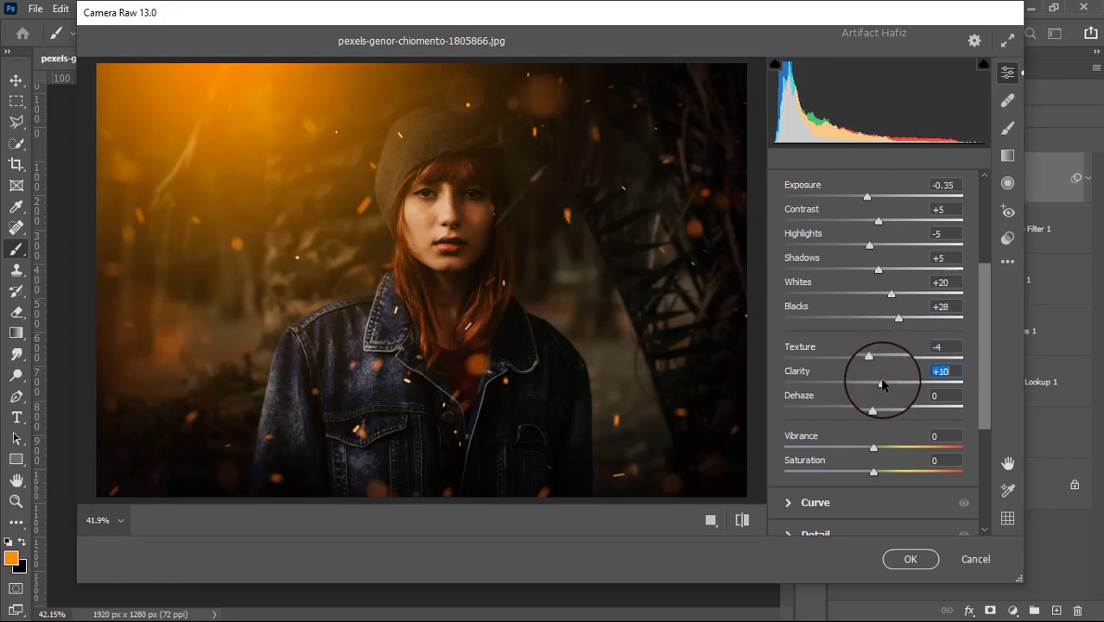
pyautogui.scroll(-2, 883, 385)
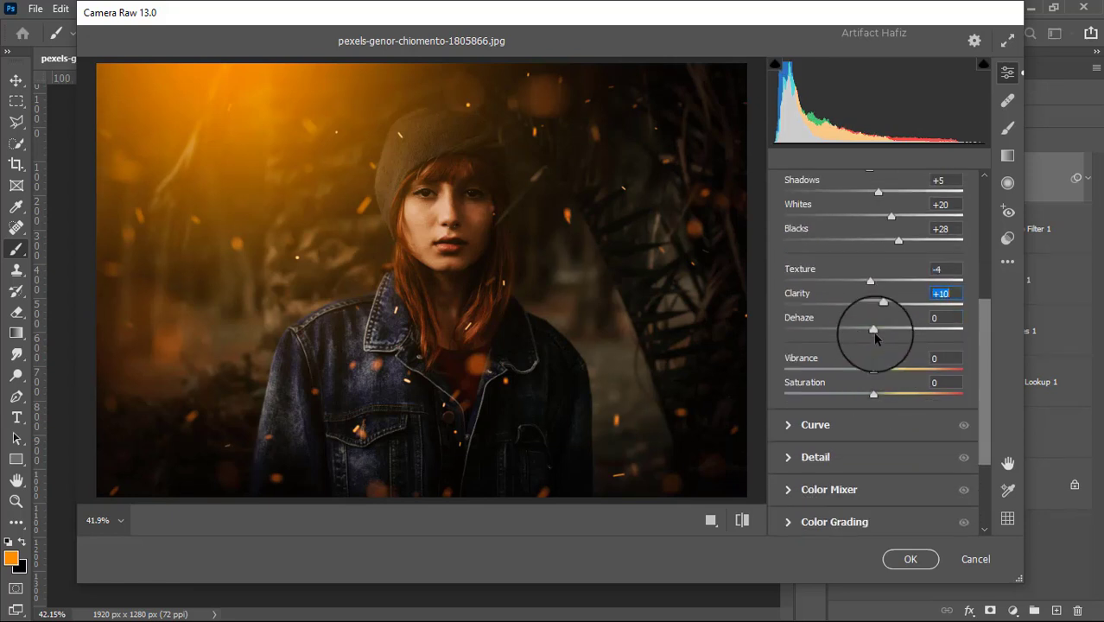
pyautogui.moveTo(873, 329)
pyautogui.mouseDown()
pyautogui.moveTo(883, 331)
pyautogui.moveTo(853, 334)
pyautogui.mouseUp()
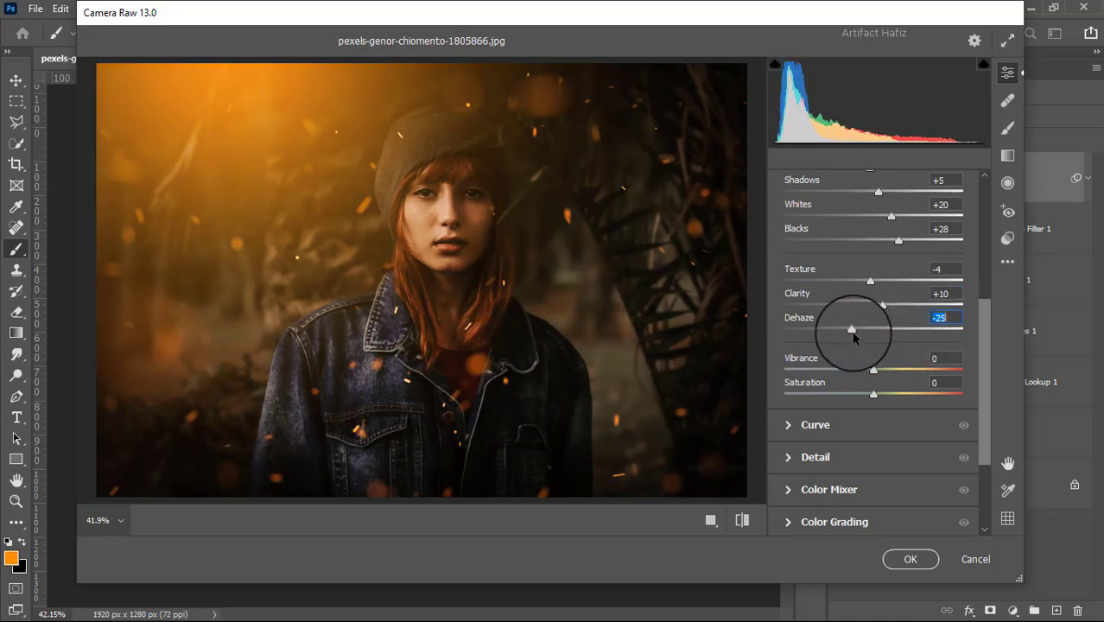
pyautogui.scroll(-3, 852, 337)
# Step: Shape the point curve with lifted blacks and points at 66→62 and 202→204
pyautogui.click(793, 306)
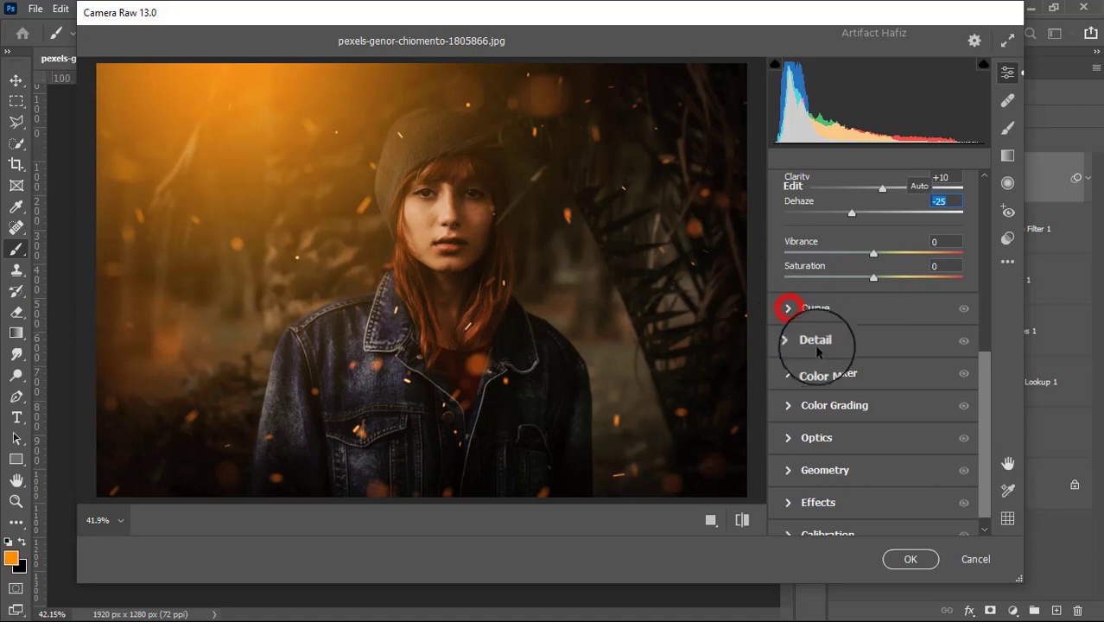
pyautogui.moveTo(785, 437); pyautogui.dragTo(786, 434)
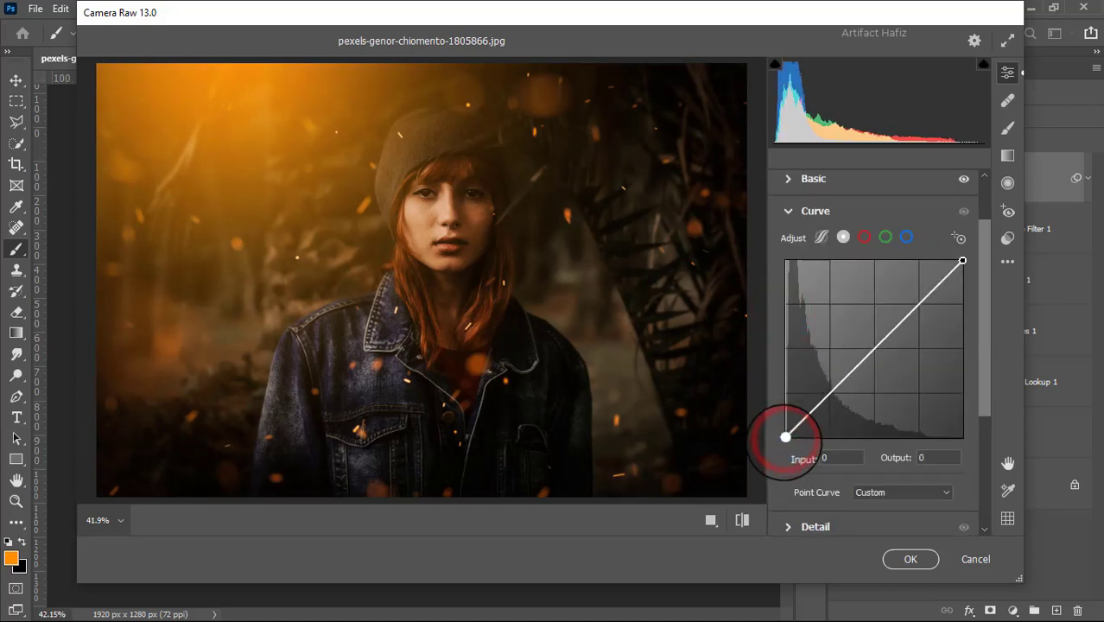
pyautogui.click(830, 397)
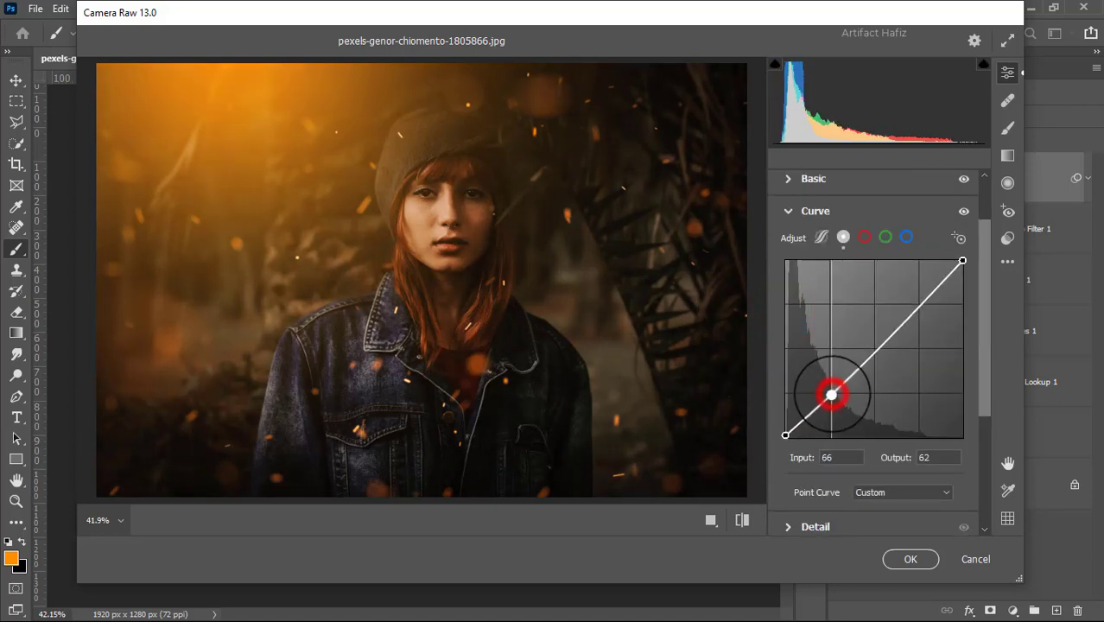
pyautogui.click(926, 297)
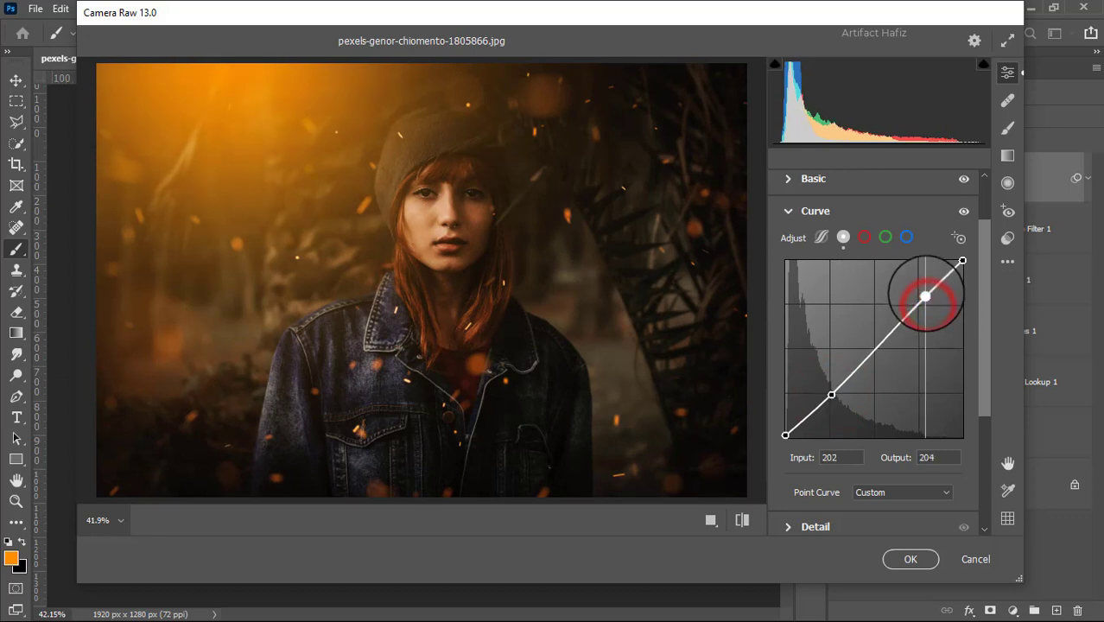
# Step: Set Detail Sharpening to 20 and Noise Reduction to 10
pyautogui.scroll(-3, 926, 285)
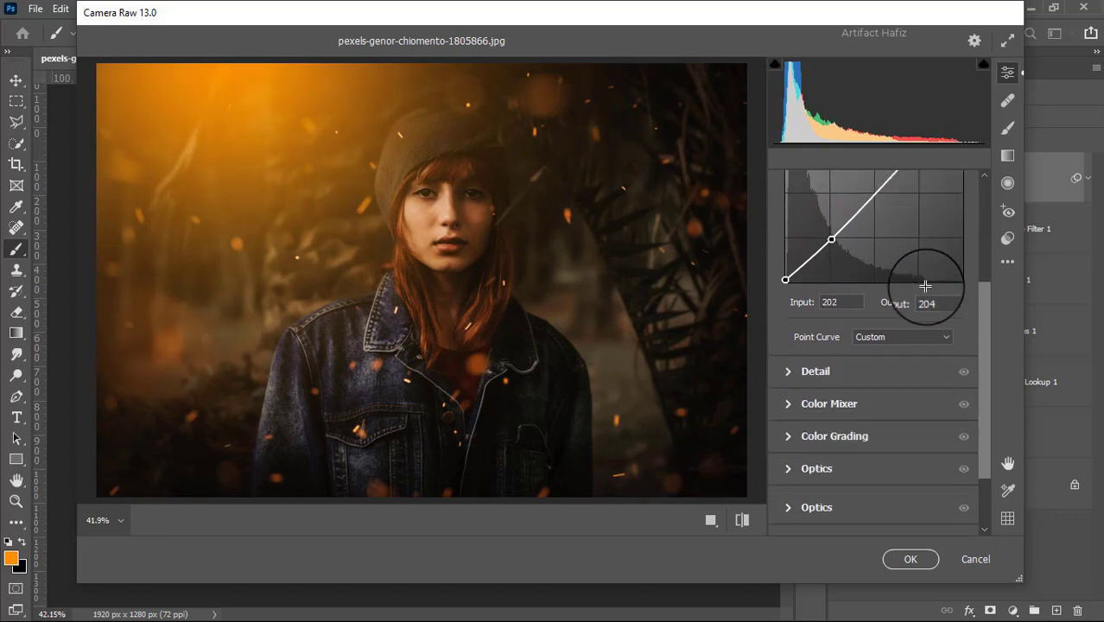
pyautogui.click(787, 370)
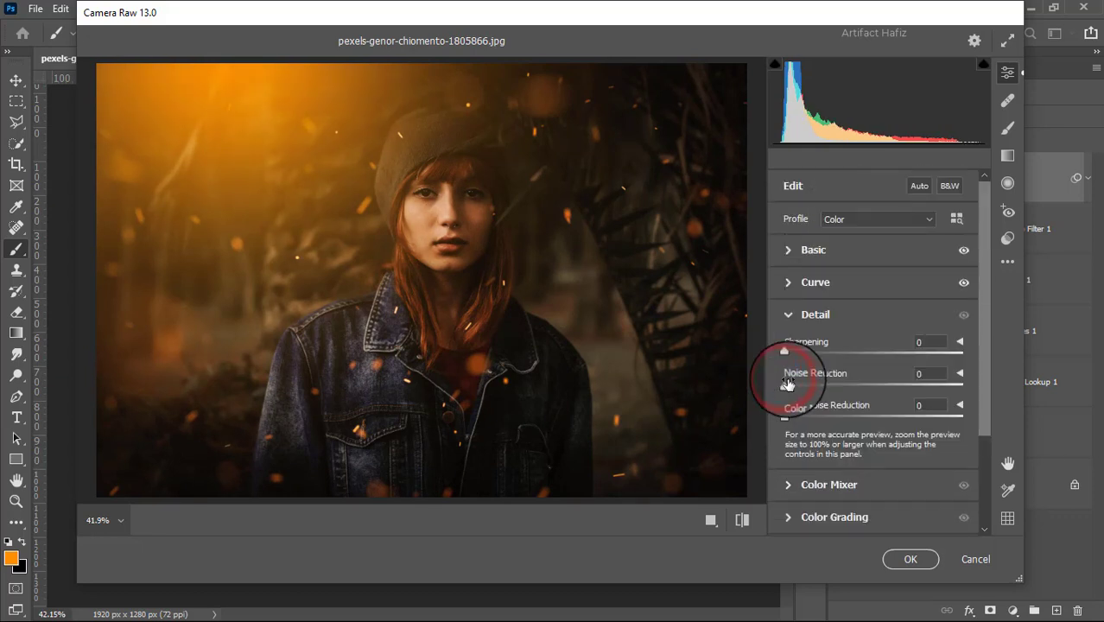
pyautogui.moveTo(783, 385); pyautogui.dragTo(796, 385)
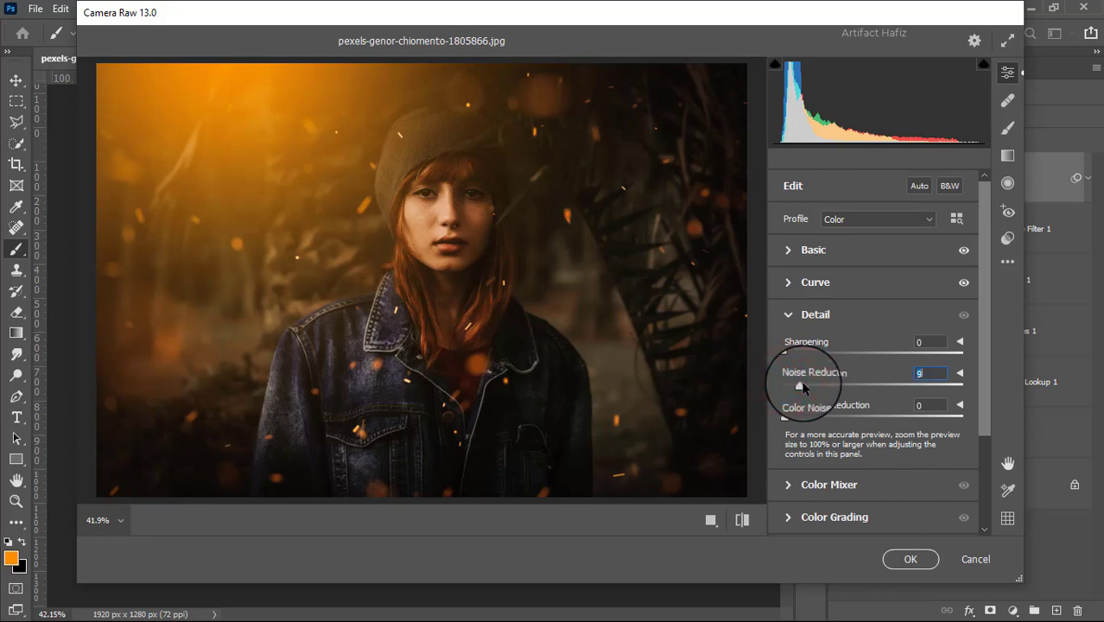
pyautogui.moveTo(784, 353); pyautogui.dragTo(810, 354)
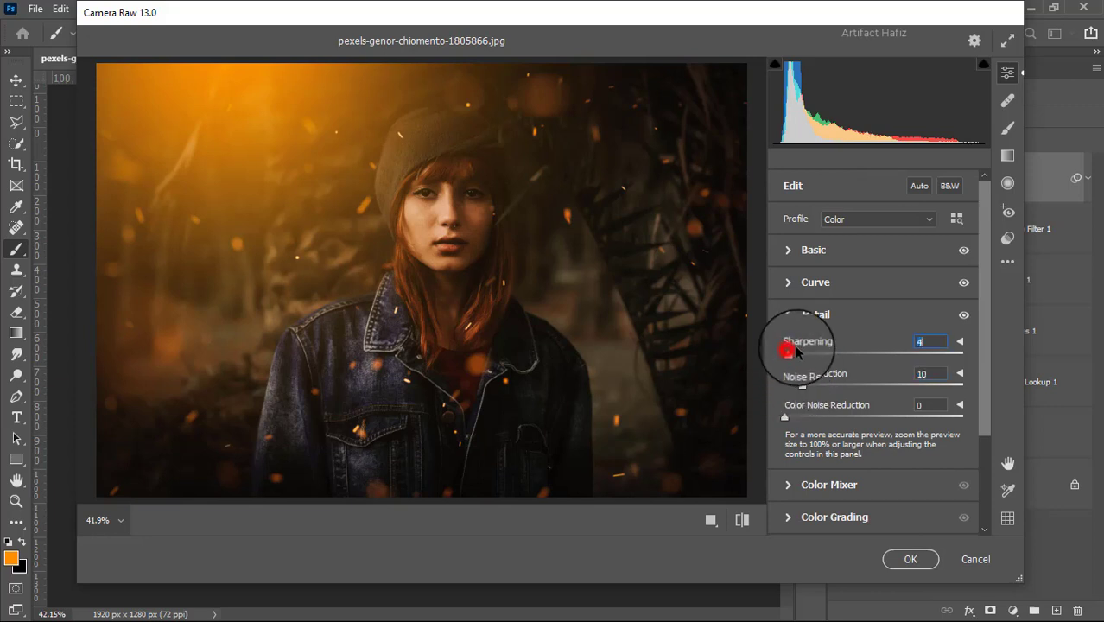
pyautogui.scroll(-1, 825, 346)
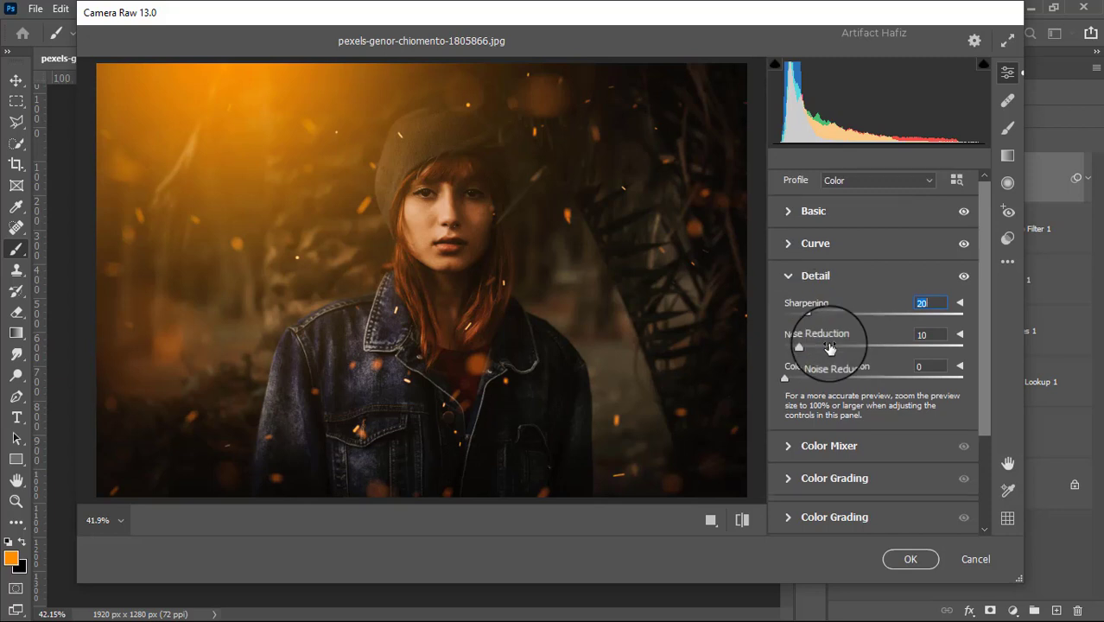
pyautogui.scroll(-2, 826, 340)
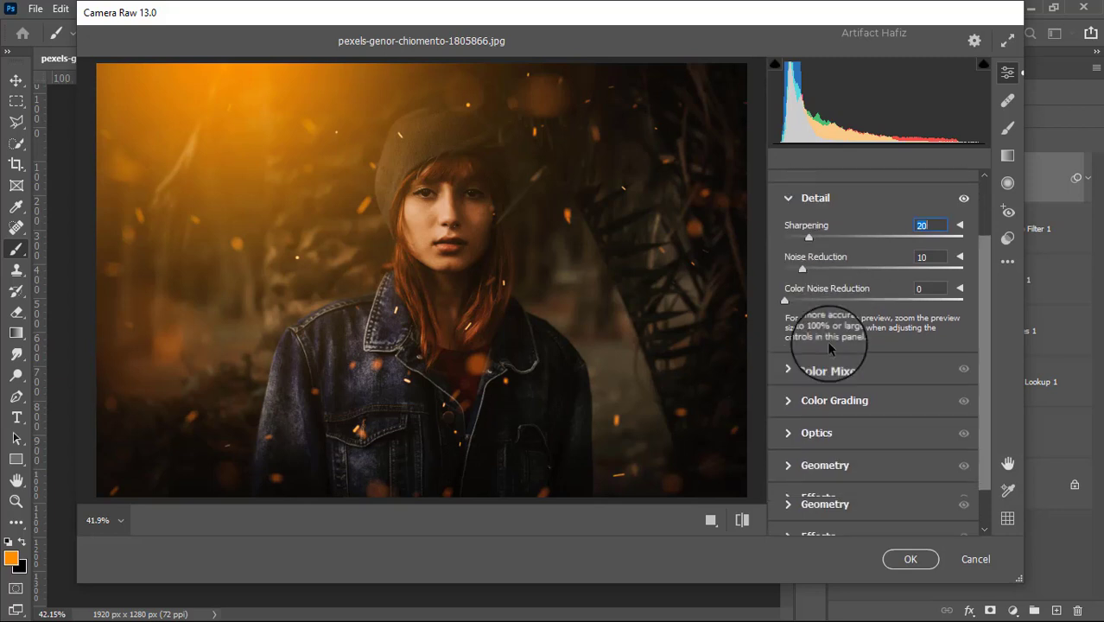
# Step: In HSL Saturation, set Yellows to -100, nudge Reds up and raise Greens to +11
pyautogui.click(787, 361)
pyautogui.click(838, 273)
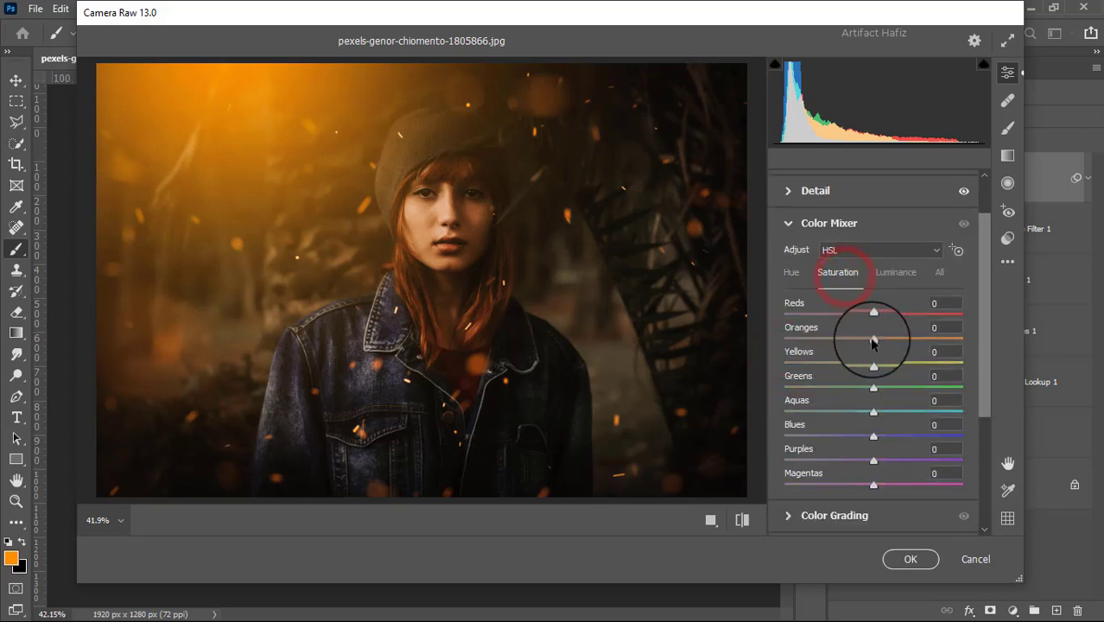
pyautogui.moveTo(874, 366); pyautogui.dragTo(766, 368)
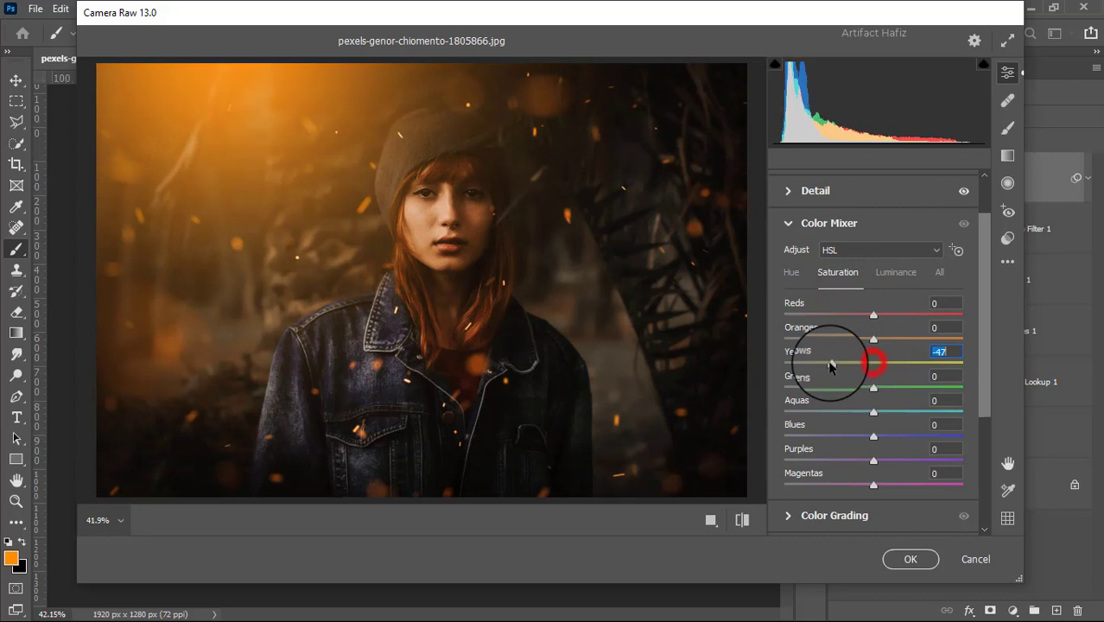
pyautogui.click(875, 386)
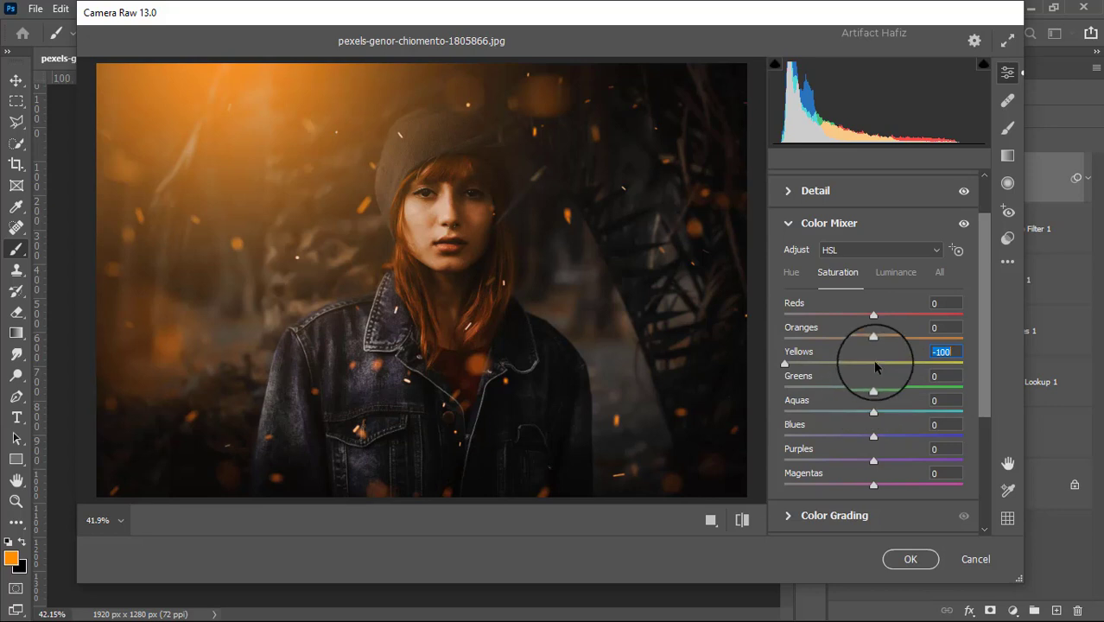
pyautogui.moveTo(873, 315); pyautogui.dragTo(886, 316)
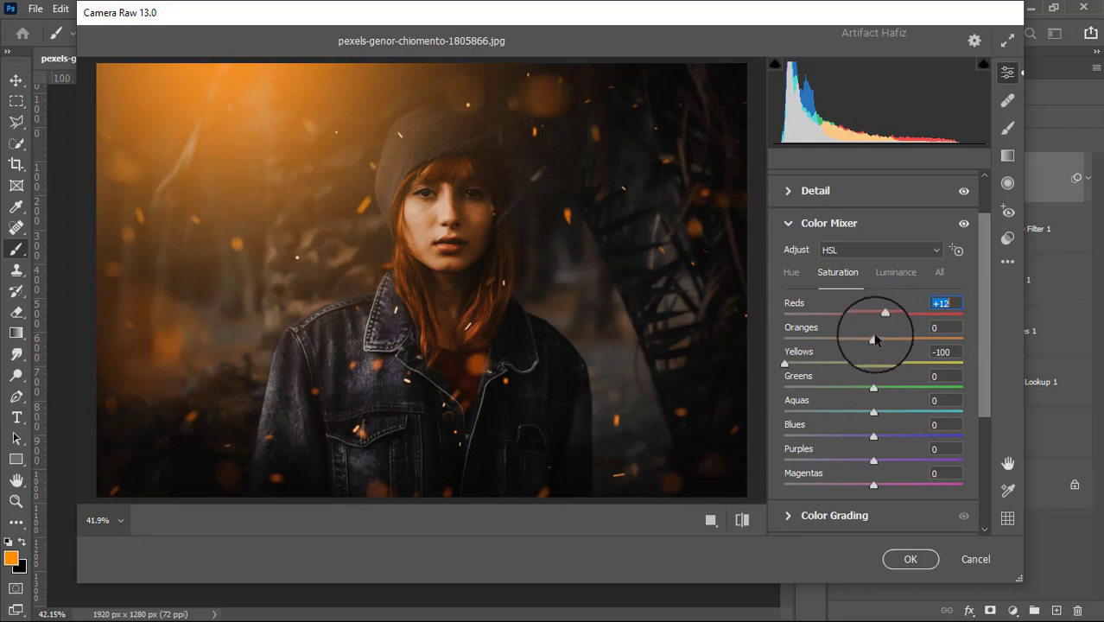
pyautogui.moveTo(873, 385)
pyautogui.mouseDown()
pyautogui.moveTo(884, 385)
pyautogui.moveTo(890, 485)
pyautogui.mouseUp()
# Step: Raise HSL Luminance to Reds +5, Oranges +5 and Yellows +4
pyautogui.click(898, 269)
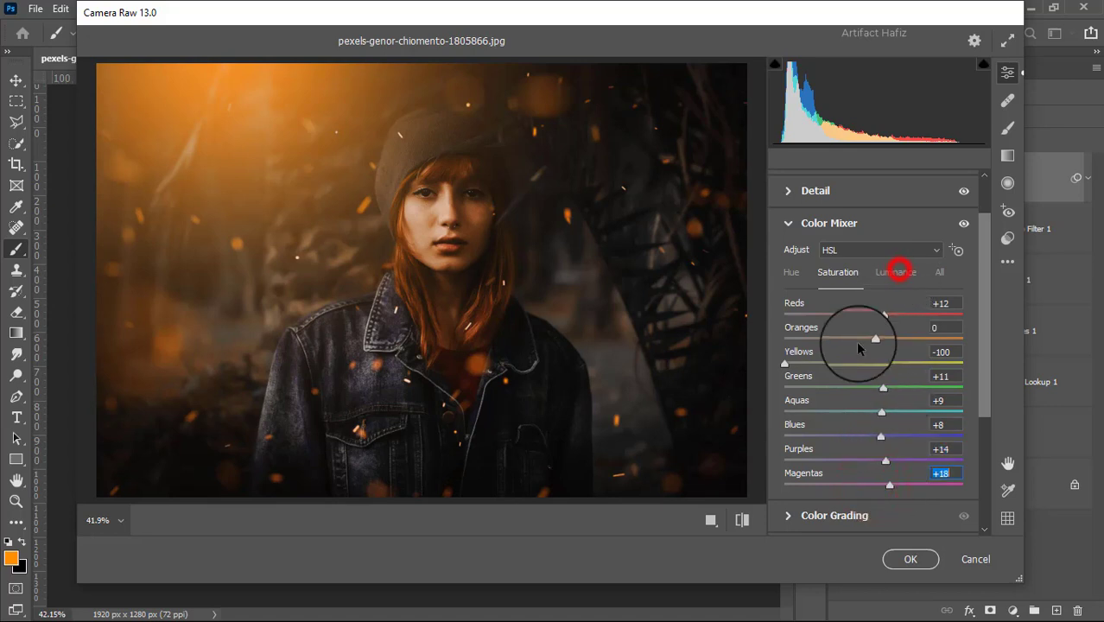
pyautogui.moveTo(884, 335)
pyautogui.mouseDown()
pyautogui.moveTo(874, 340)
pyautogui.moveTo(888, 343)
pyautogui.moveTo(872, 321)
pyautogui.moveTo(883, 320)
pyautogui.mouseUp()
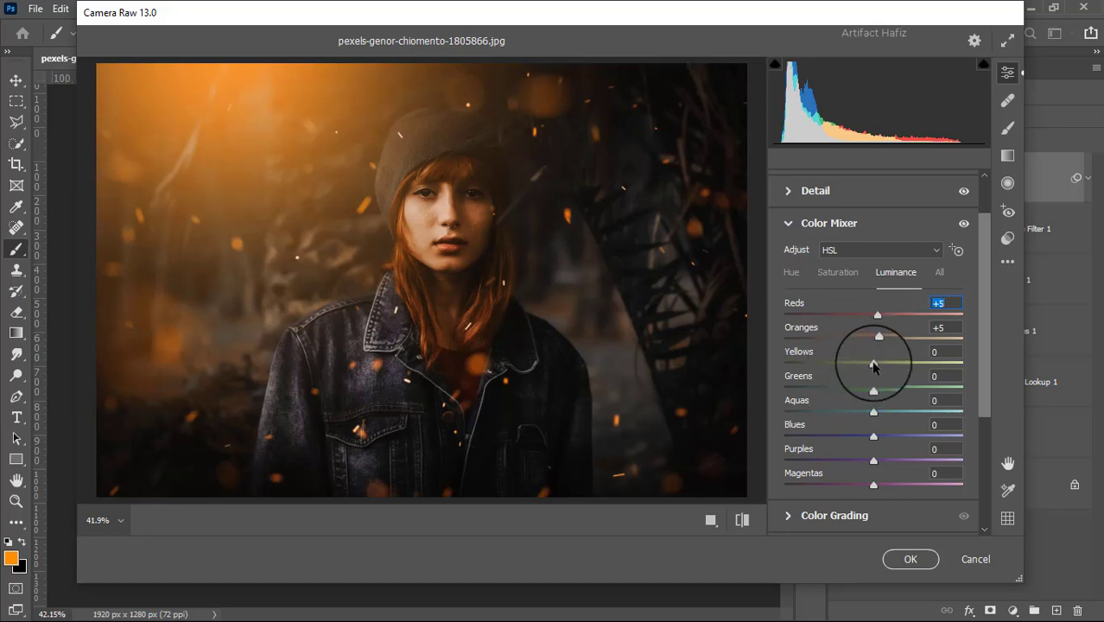
pyautogui.moveTo(874, 364)
pyautogui.mouseDown()
pyautogui.moveTo(844, 369)
pyautogui.moveTo(877, 372)
pyautogui.mouseUp()
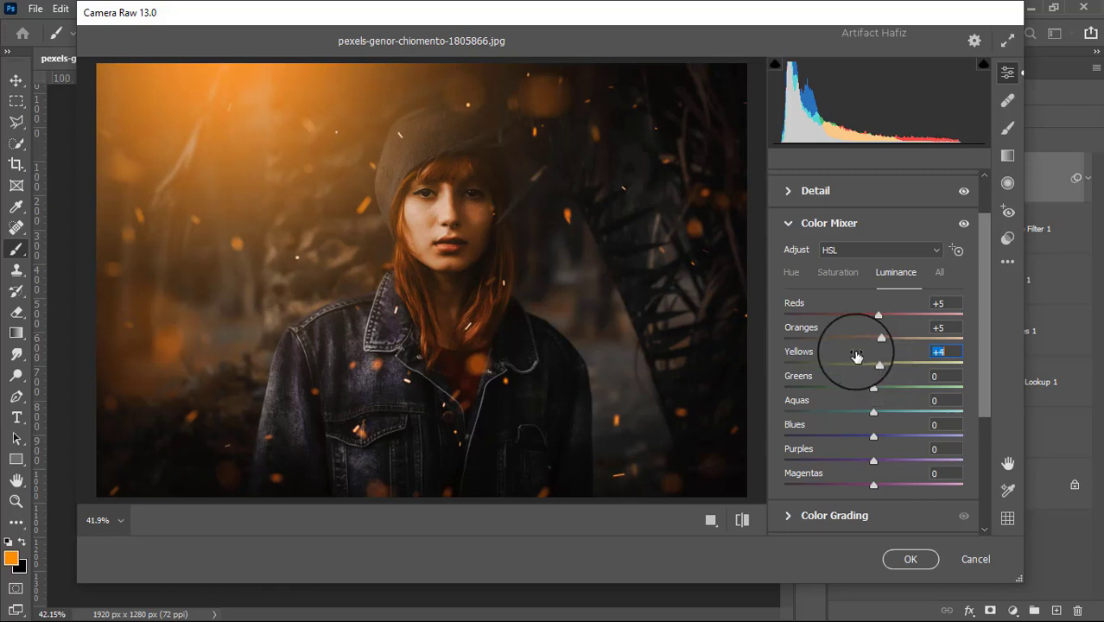
# Step: Shift the Yellows hue in the HSL mixer to +42
pyautogui.click(799, 274)
pyautogui.moveTo(874, 363)
pyautogui.mouseDown()
pyautogui.moveTo(931, 363)
pyautogui.moveTo(937, 387)
pyautogui.mouseUp()
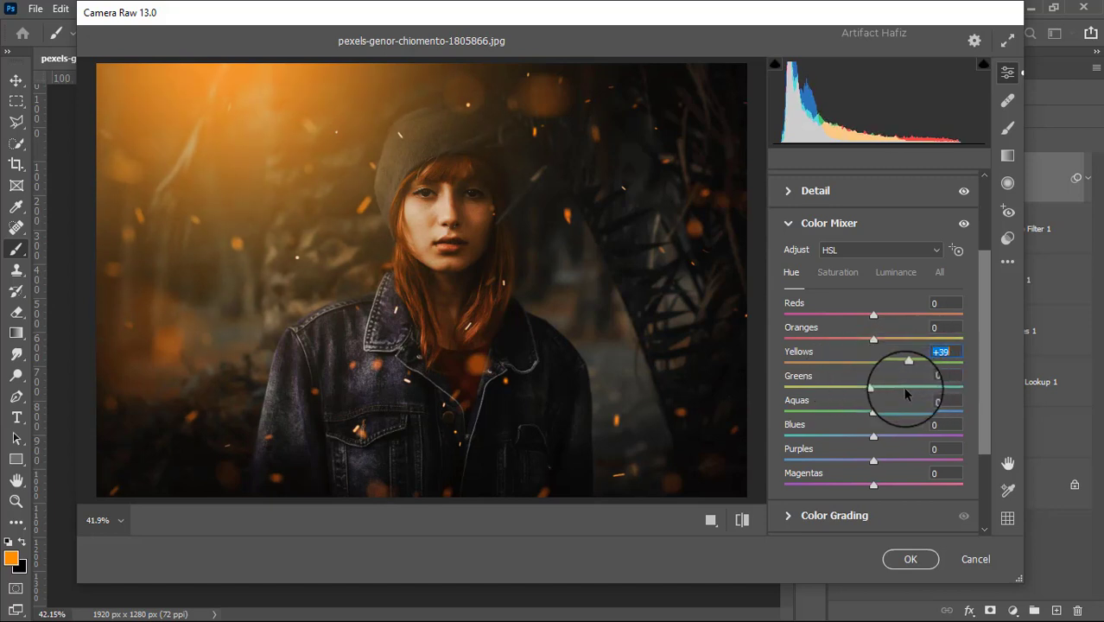
pyautogui.moveTo(905, 393); pyautogui.dragTo(909, 389)
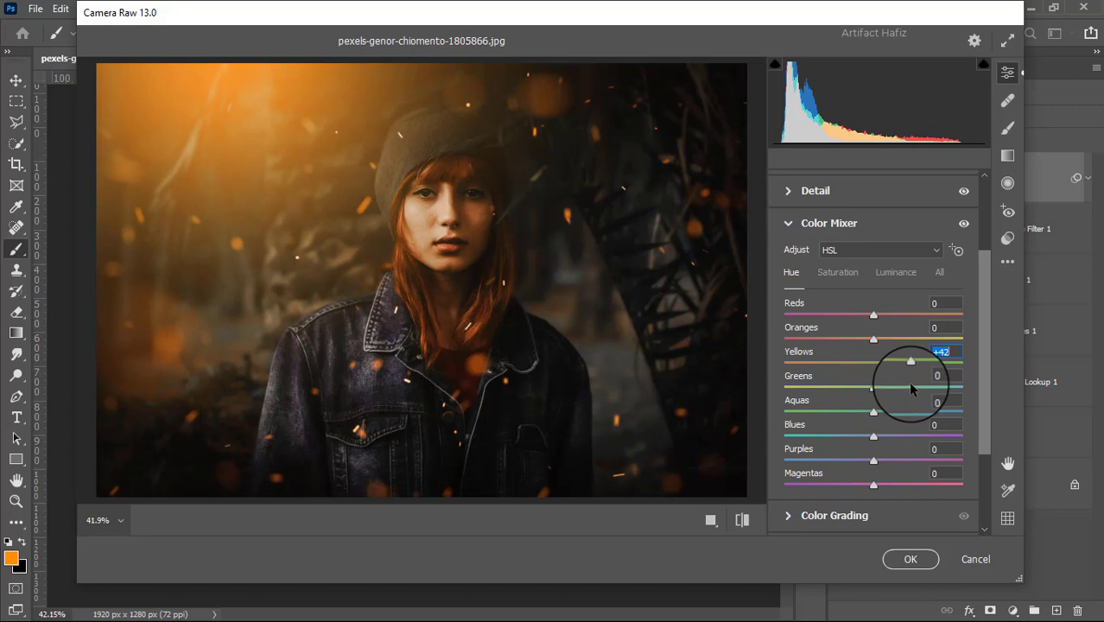
pyautogui.scroll(-3, 877, 402)
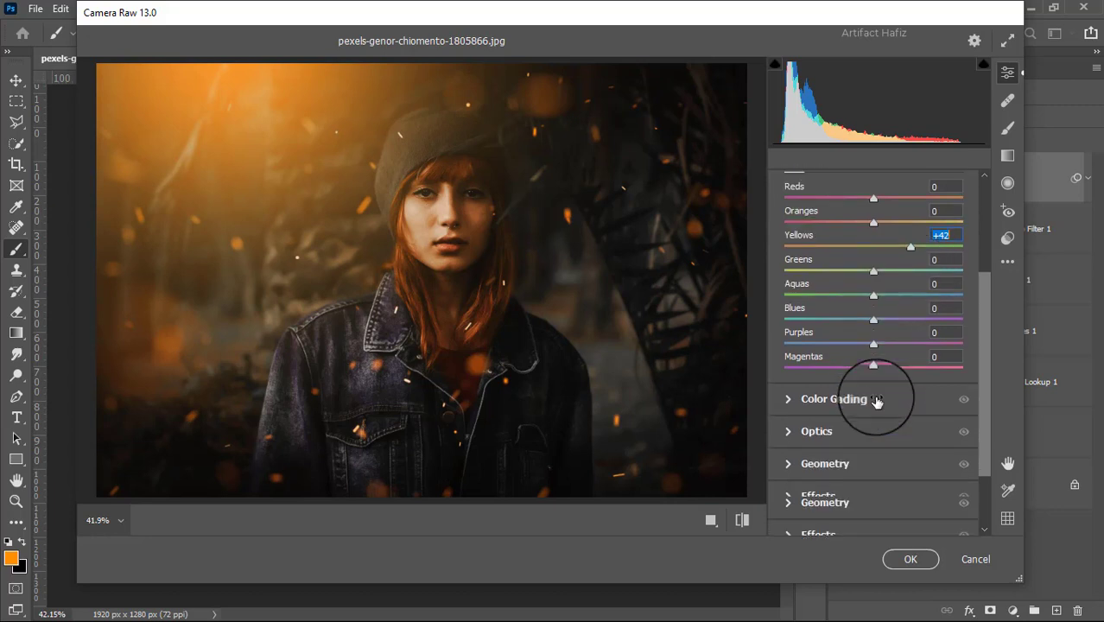
# Step: In Color Grading, tint the shadows toward blue-teal and the highlights toward yellow
pyautogui.click(789, 395)
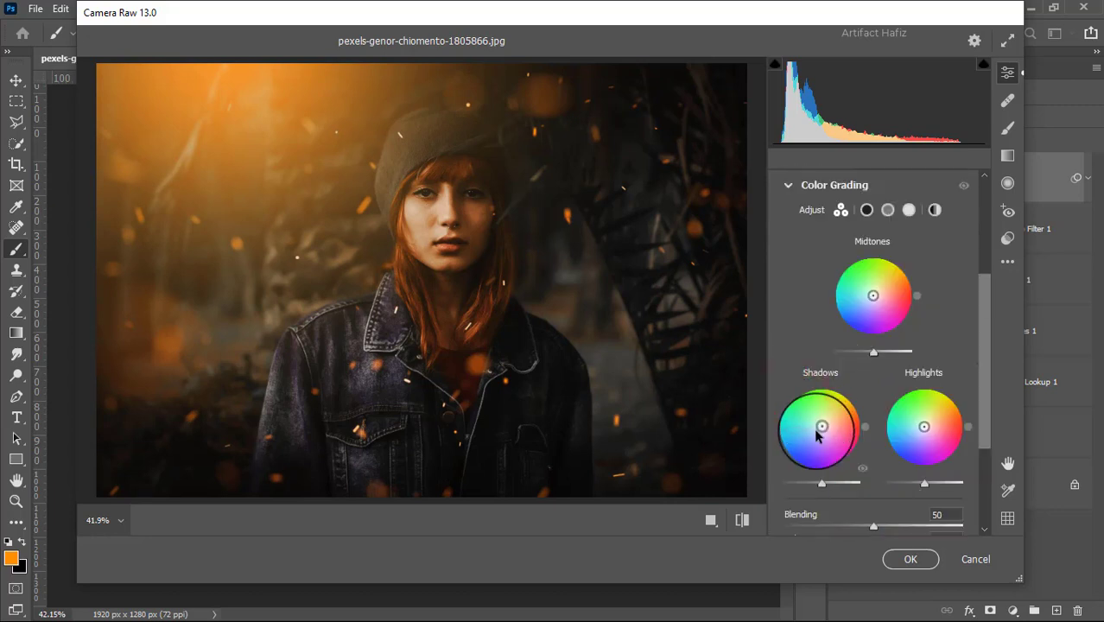
pyautogui.moveTo(820, 429)
pyautogui.mouseDown()
pyautogui.moveTo(803, 431)
pyautogui.moveTo(797, 464)
pyautogui.moveTo(782, 459)
pyautogui.moveTo(815, 430)
pyautogui.mouseUp()
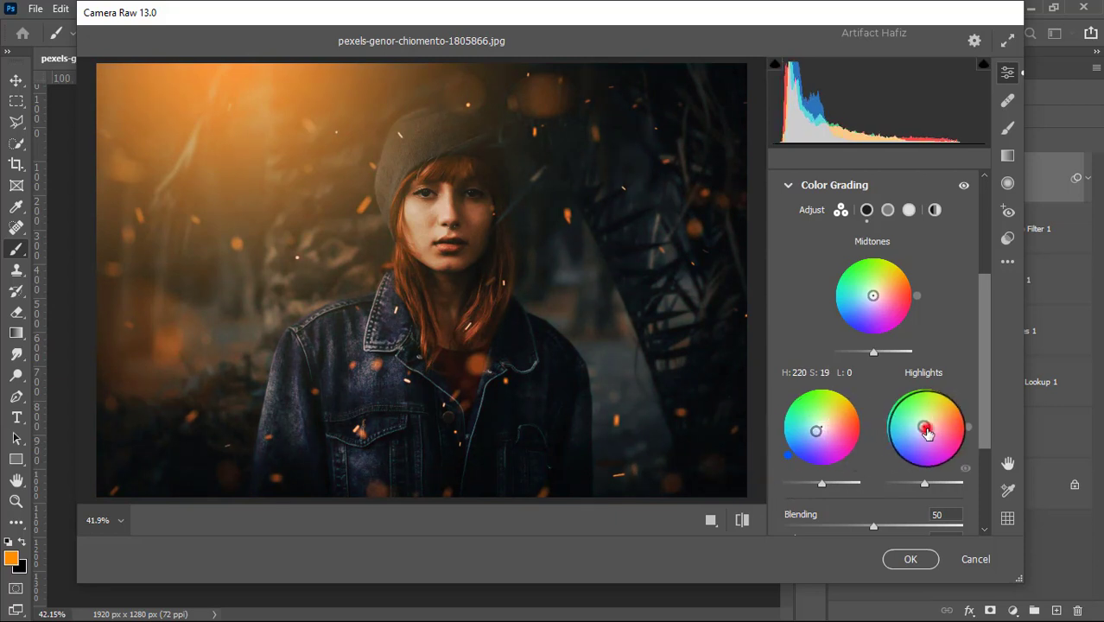
pyautogui.moveTo(927, 433); pyautogui.dragTo(928, 421)
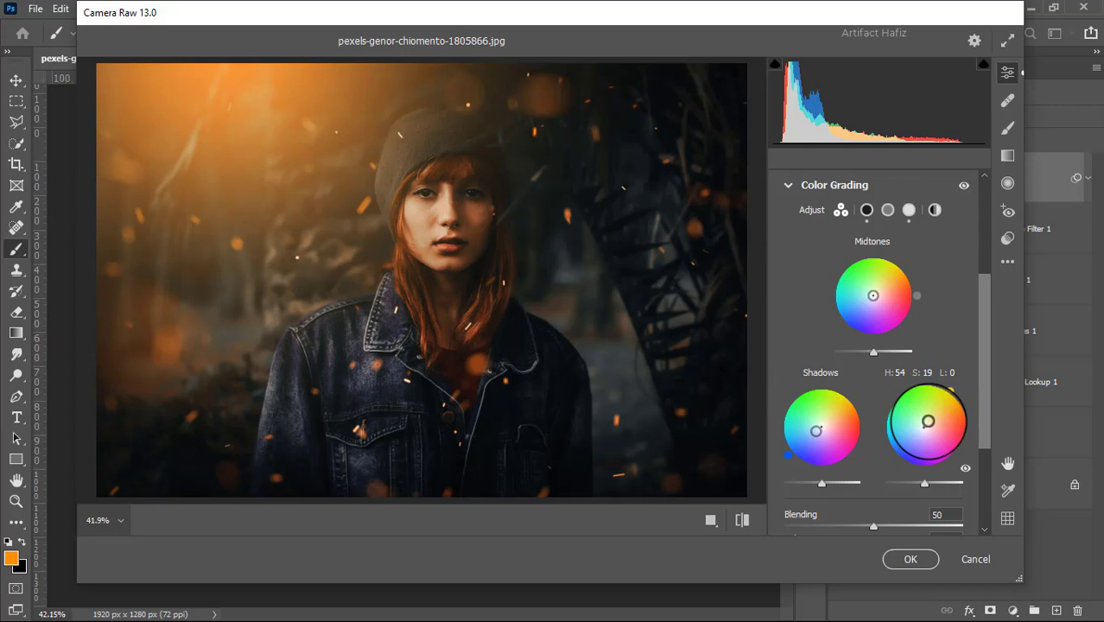
pyautogui.scroll(-1, 926, 415)
pyautogui.scroll(-3, 927, 415)
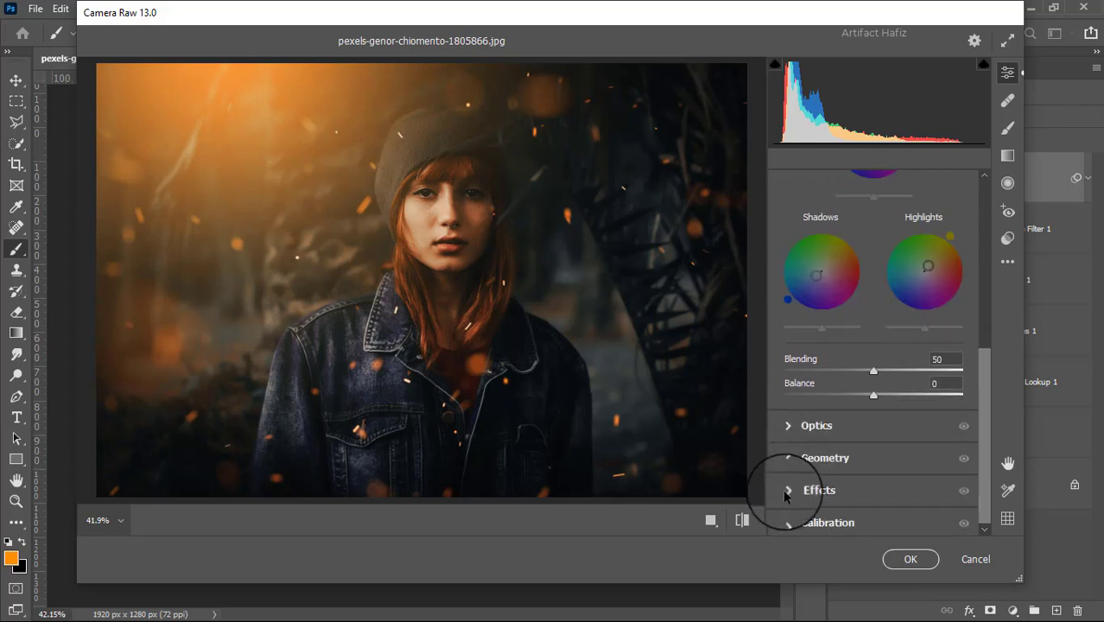
# Step: Set Calibration primary saturation to Red -4, Green +5 and Blue +6
pyautogui.click(787, 524)
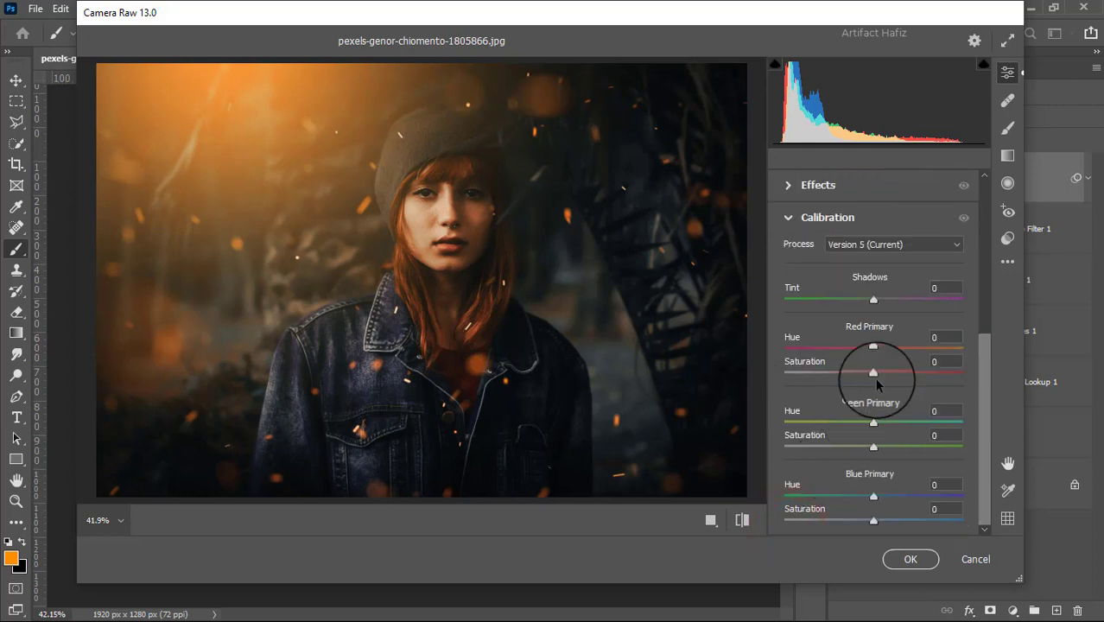
pyautogui.moveTo(874, 373); pyautogui.dragTo(871, 373)
pyautogui.moveTo(873, 446); pyautogui.dragTo(876, 446)
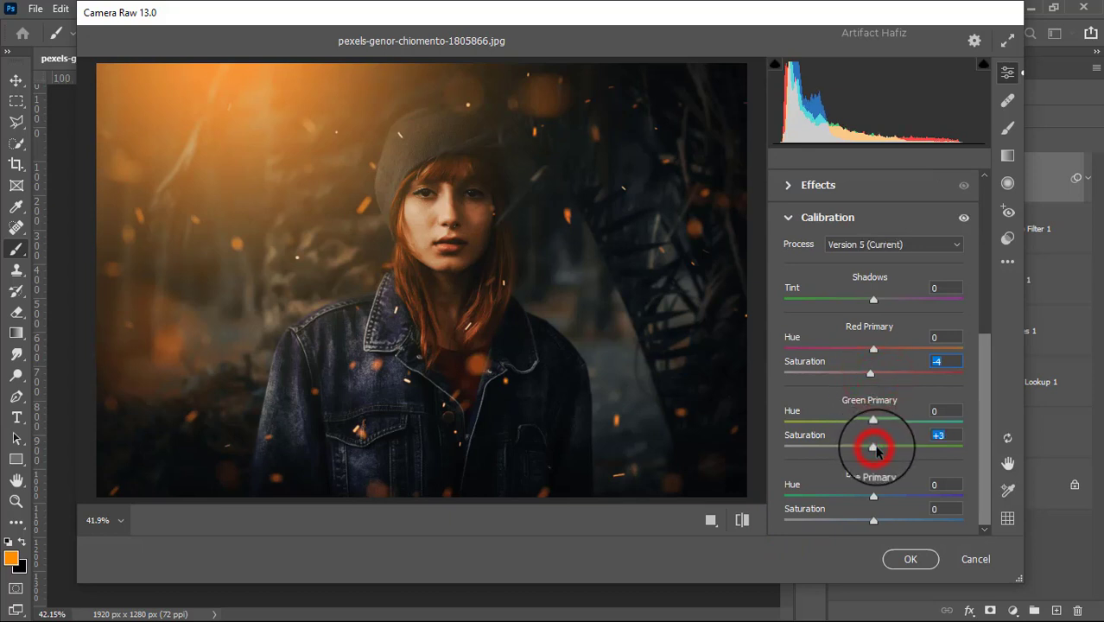
pyautogui.moveTo(873, 520); pyautogui.dragTo(878, 522)
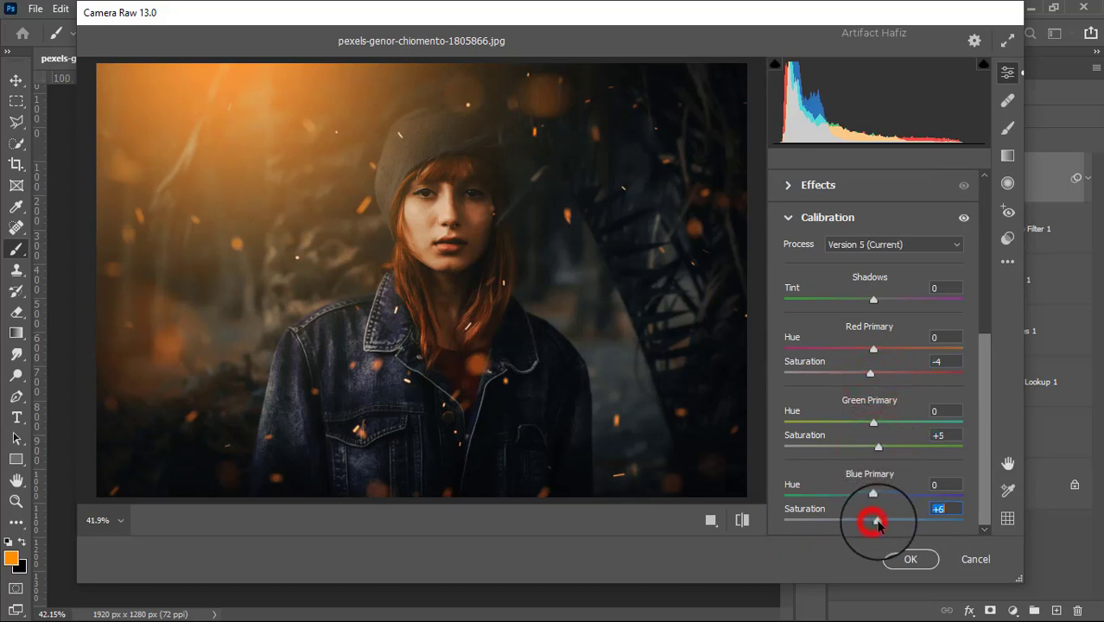
# Step: Confirm Camera Raw, then Alt-toggle the Background eye twice to compare before and after
pyautogui.click(907, 558)
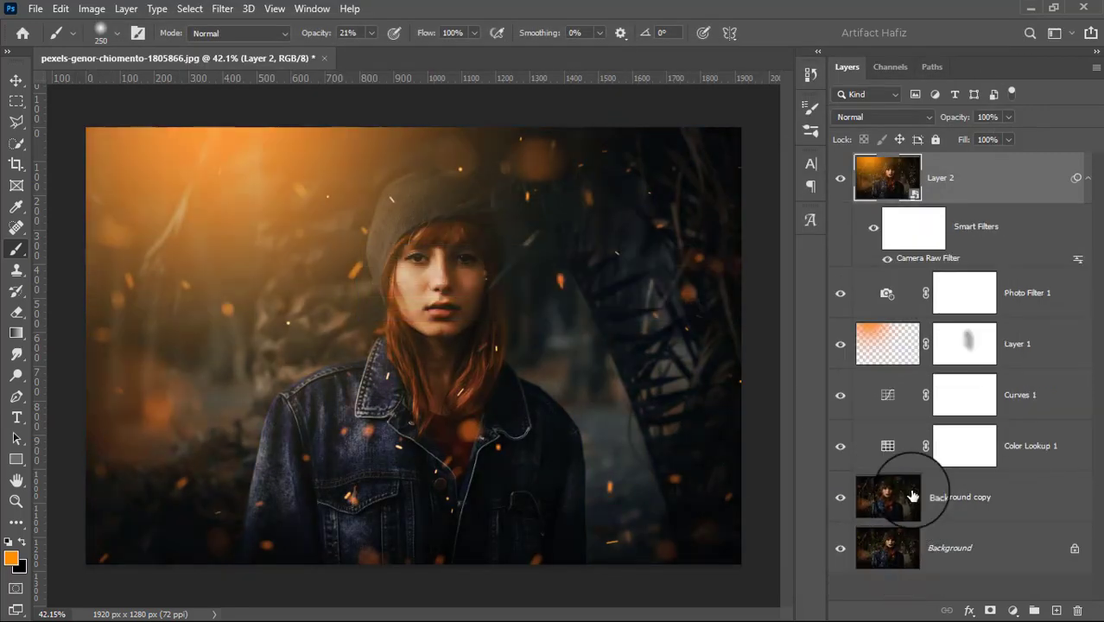
pyautogui.keyDown('alt'); pyautogui.click(838, 552); pyautogui.keyUp('alt')
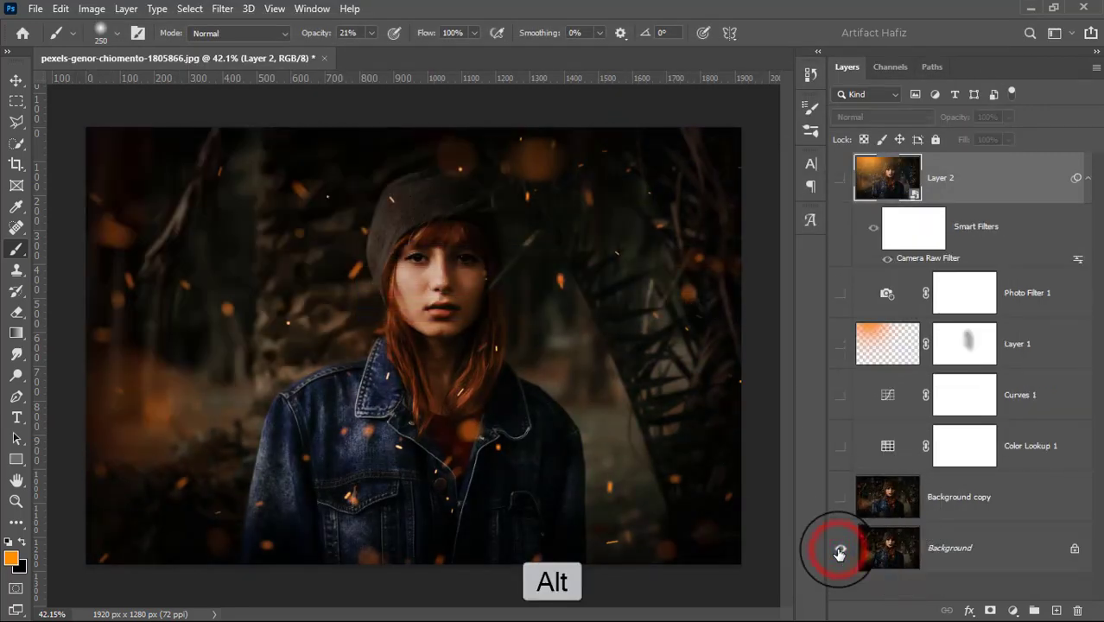
pyautogui.keyDown('alt'); pyautogui.click(839, 553); pyautogui.keyUp('alt')
pyautogui.keyDown('alt'); pyautogui.click(838, 553); pyautogui.keyUp('alt')
pyautogui.keyDown('alt'); pyautogui.click(838, 553); pyautogui.keyUp('alt')
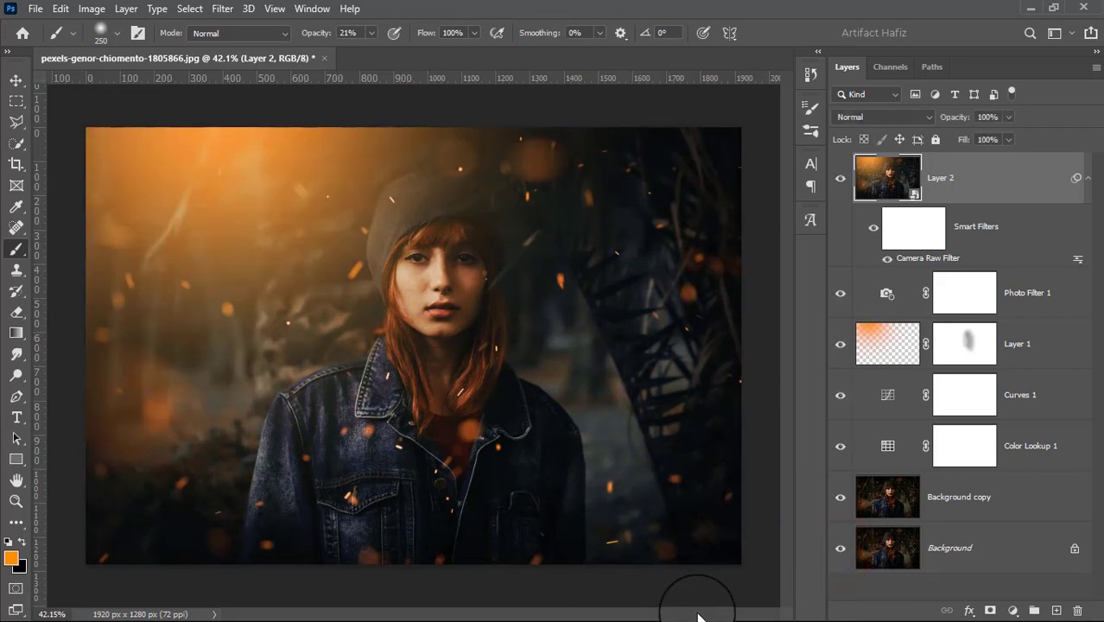